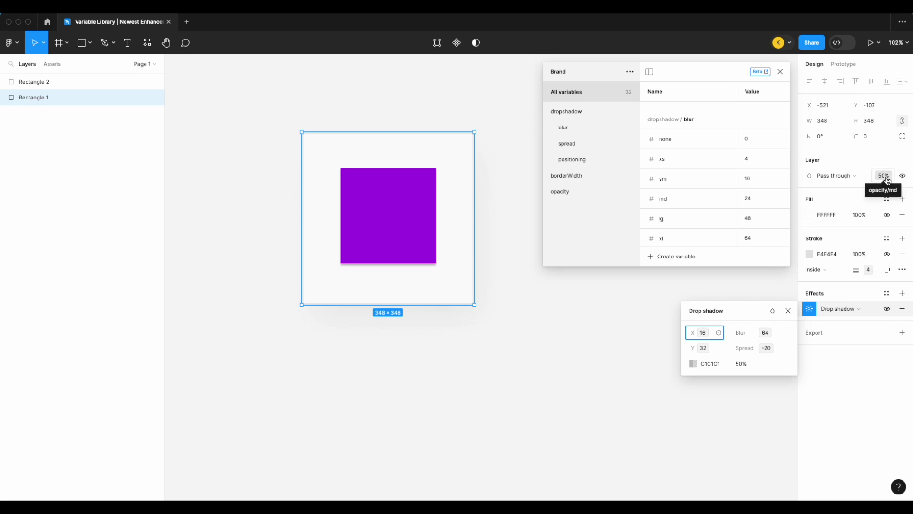
{"action": "left_click", "coordinate": [641, 322]}
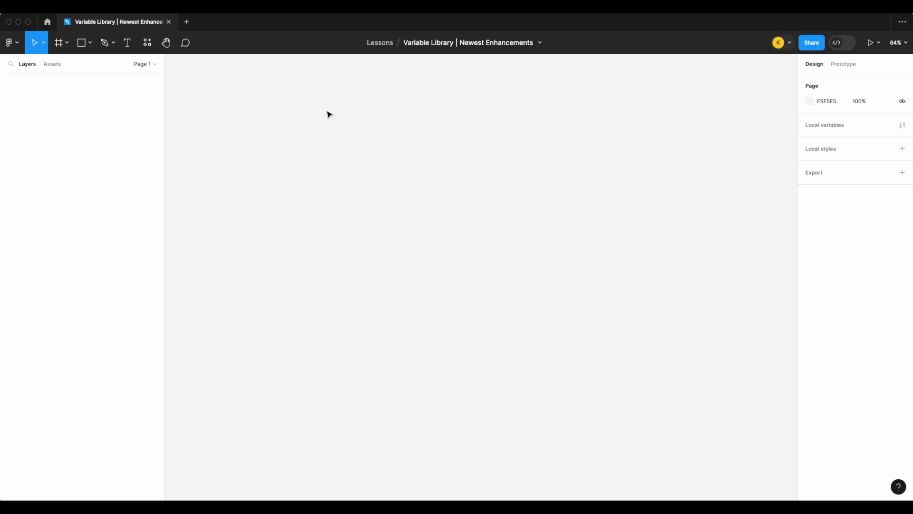
- Draw a square about 306 × 306 on the empty canvas and give it a drop shadow effect, checking the effect's settings
{"action": "left_click", "coordinate": [81, 42]}
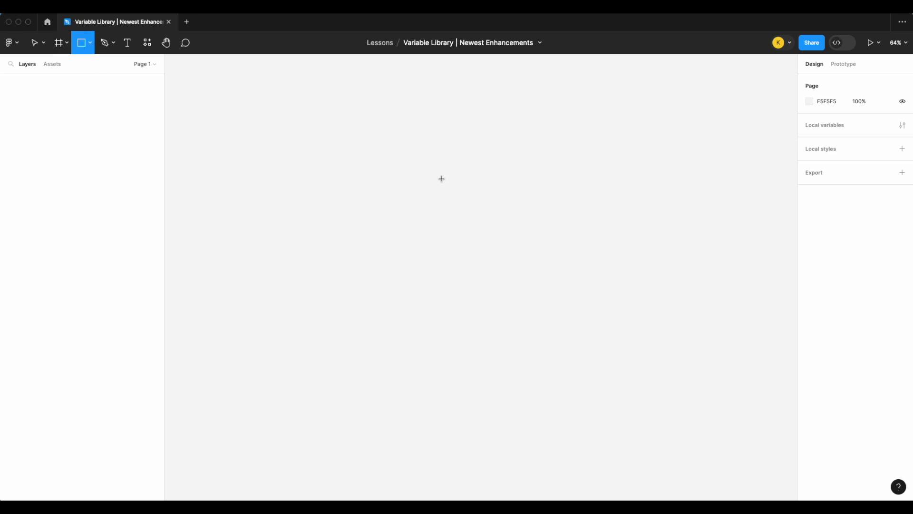
{"action": "left_click_drag", "start_coordinate": [441, 178], "coordinate": [538, 259]}
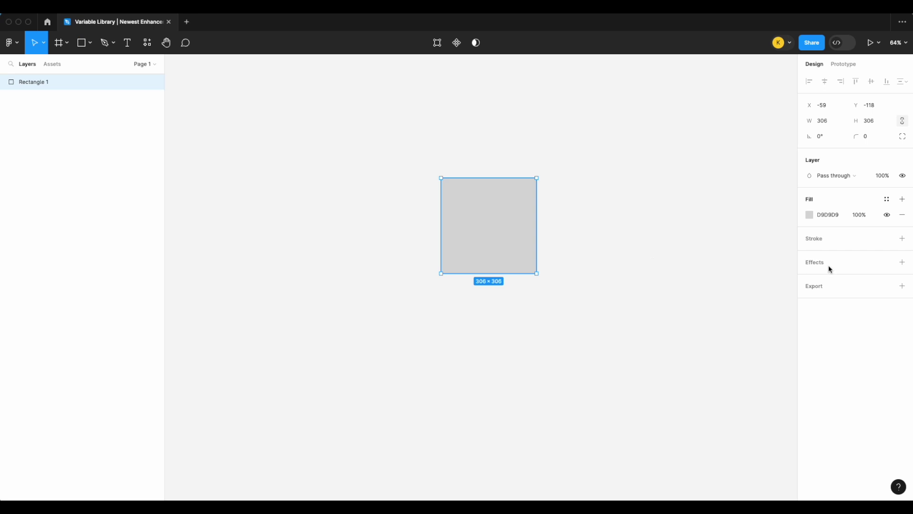
{"action": "left_click", "coordinate": [903, 262]}
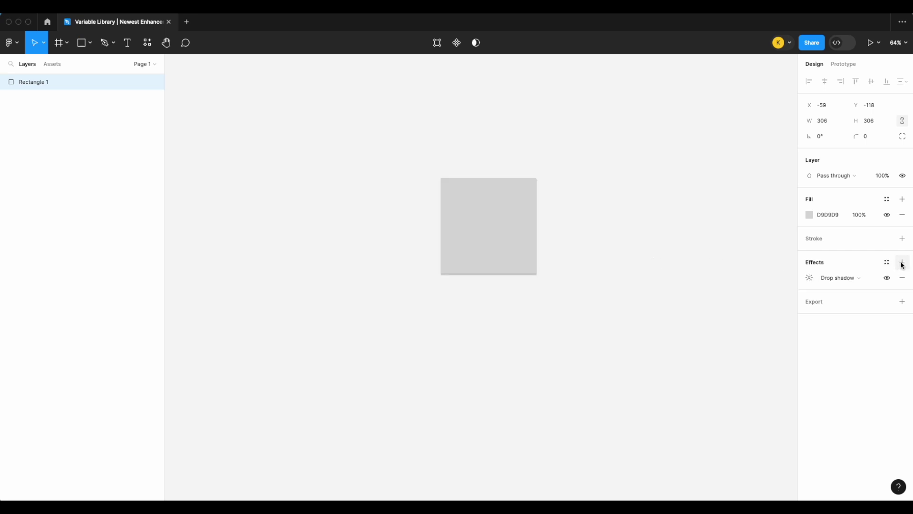
{"action": "left_click", "coordinate": [845, 280]}
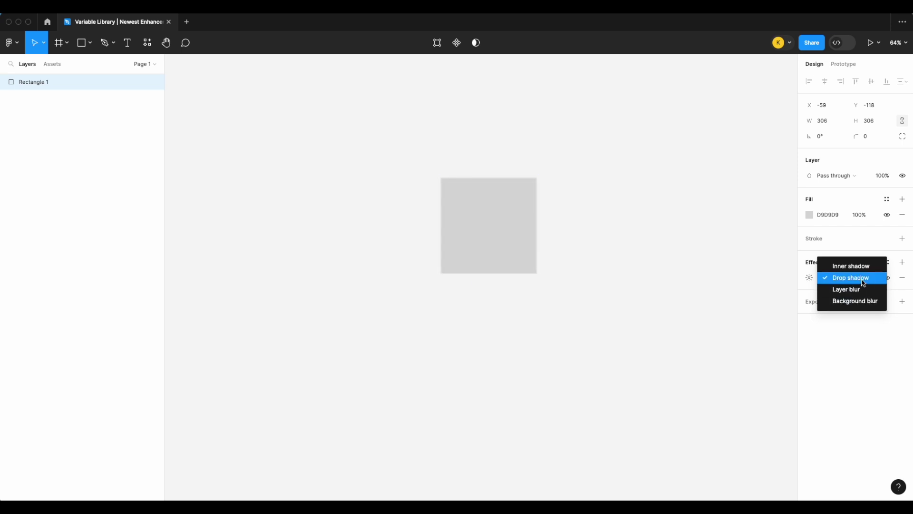
{"action": "left_click", "coordinate": [863, 282]}
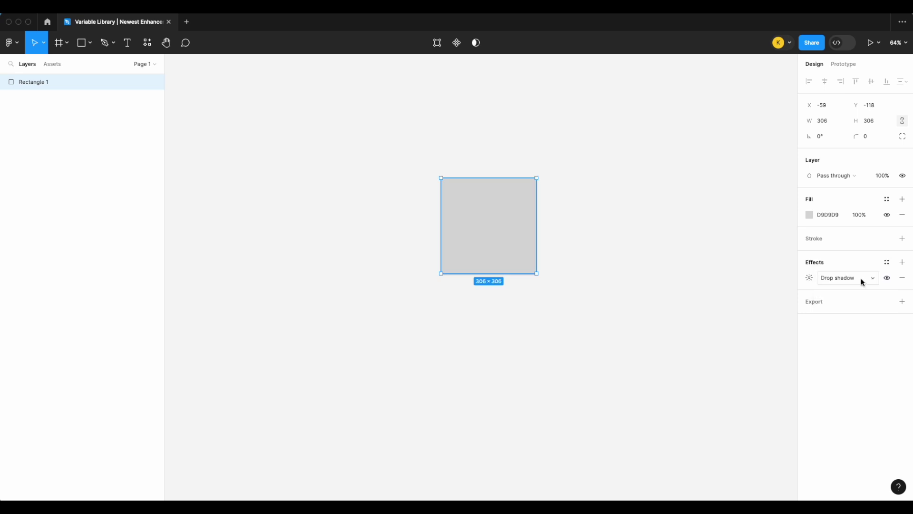
{"action": "left_click", "coordinate": [810, 279]}
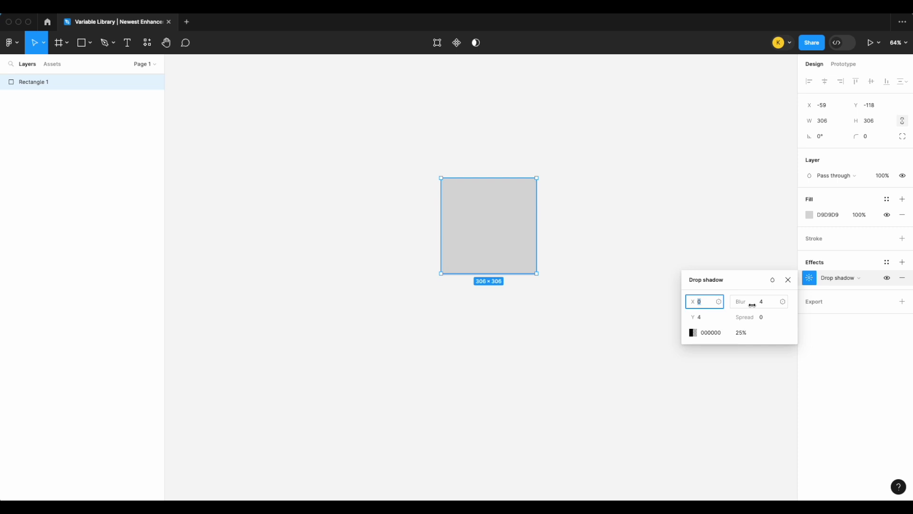
{"action": "left_click", "coordinate": [789, 280]}
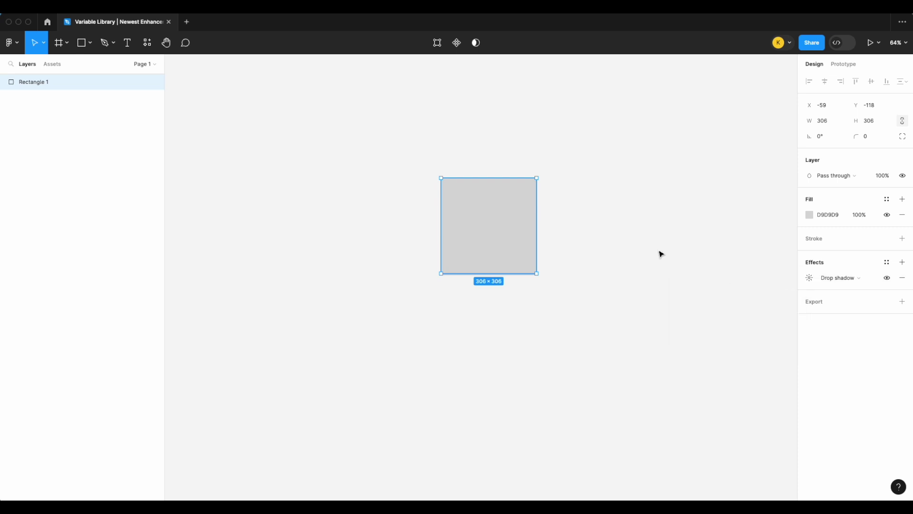
- Delete the grey test square with the drop shadow from the canvas
{"action": "left_click", "coordinate": [657, 252]}
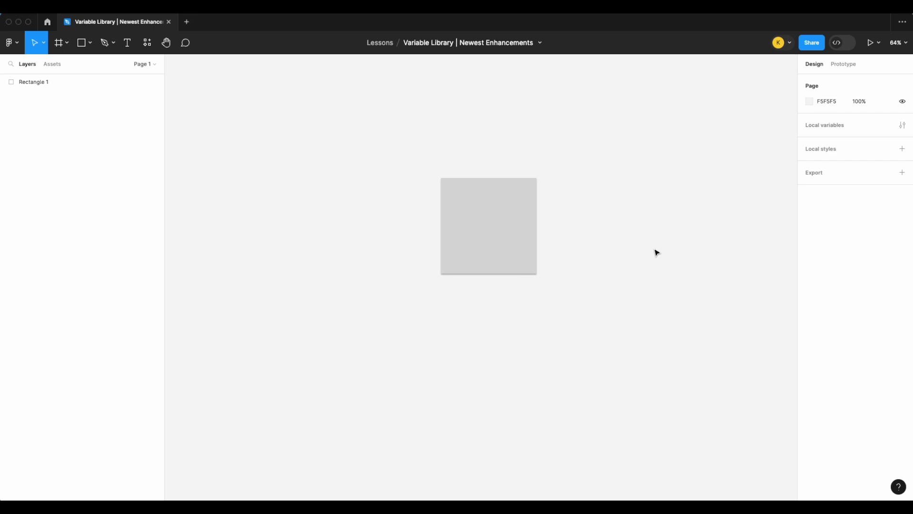
{"action": "left_click", "coordinate": [509, 232]}
{"action": "key", "text": "Delete"}
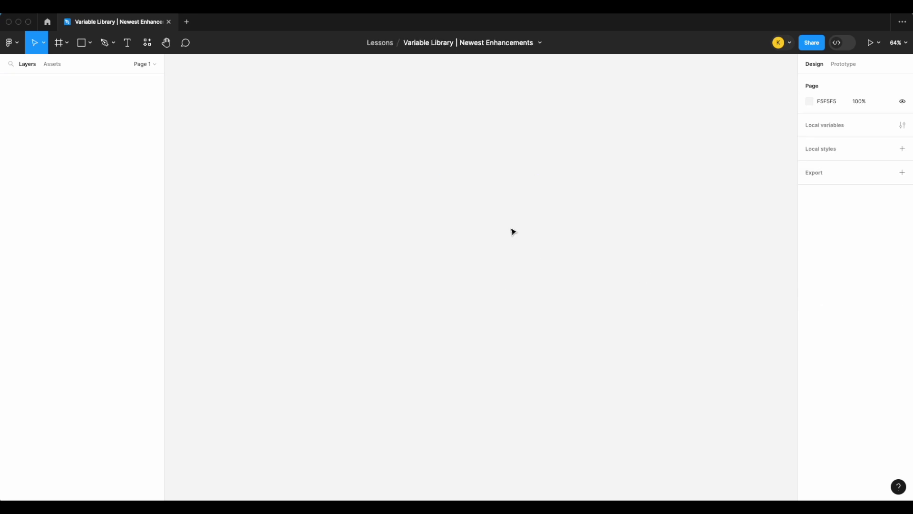
- Create a number variable named dropshadow/blur/none in the Brand collection, keeping its value at 0
{"action": "left_click", "coordinate": [902, 124]}
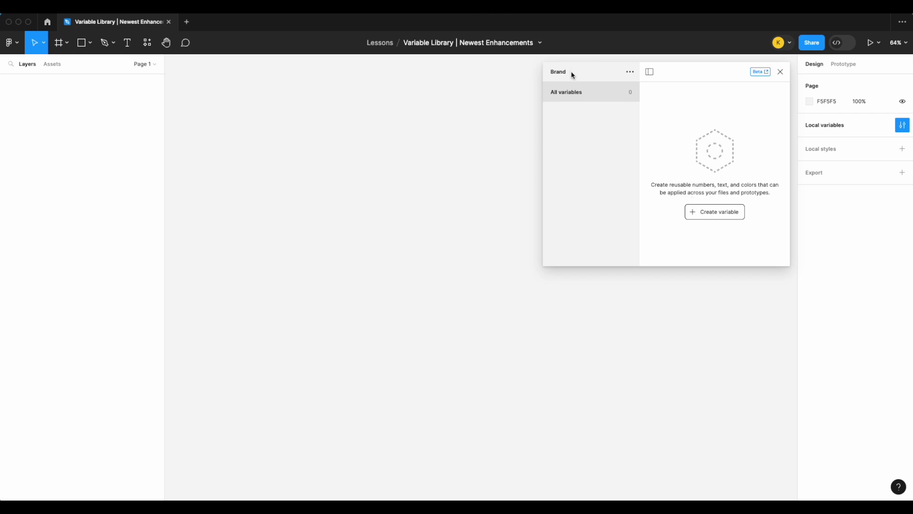
{"action": "left_click", "coordinate": [714, 212]}
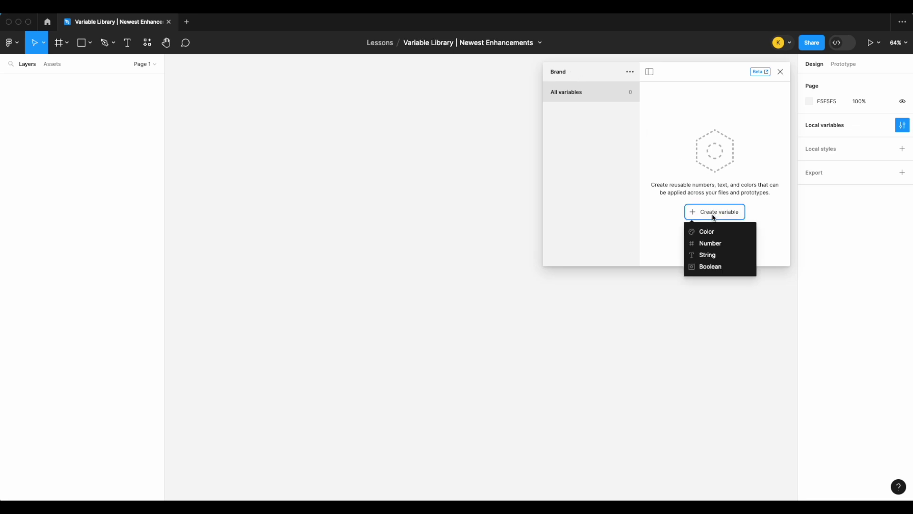
{"action": "left_click", "coordinate": [711, 243]}
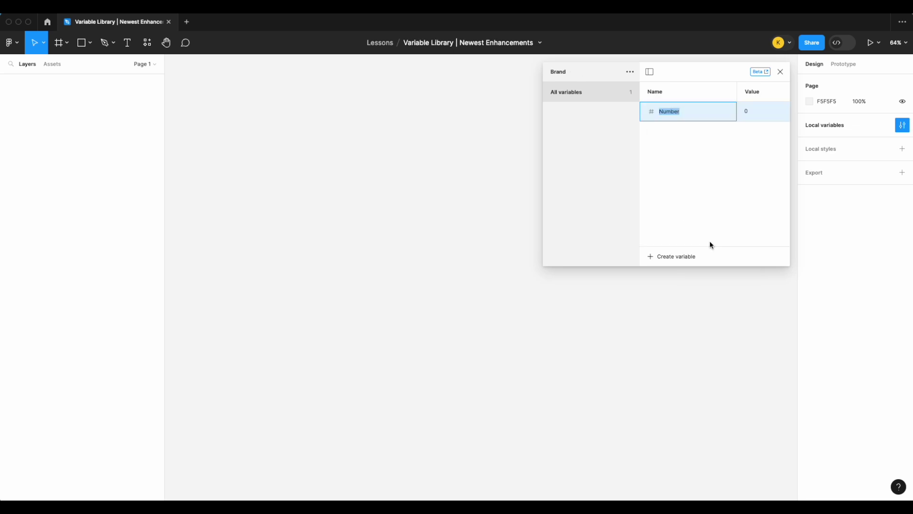
{"action": "type", "text": "dropshadow/blur/none"}
{"action": "key", "text": "Return"}
- Add a number variable named xs with the value 4 to the dropshadow blur group
{"action": "left_click", "coordinate": [574, 131]}
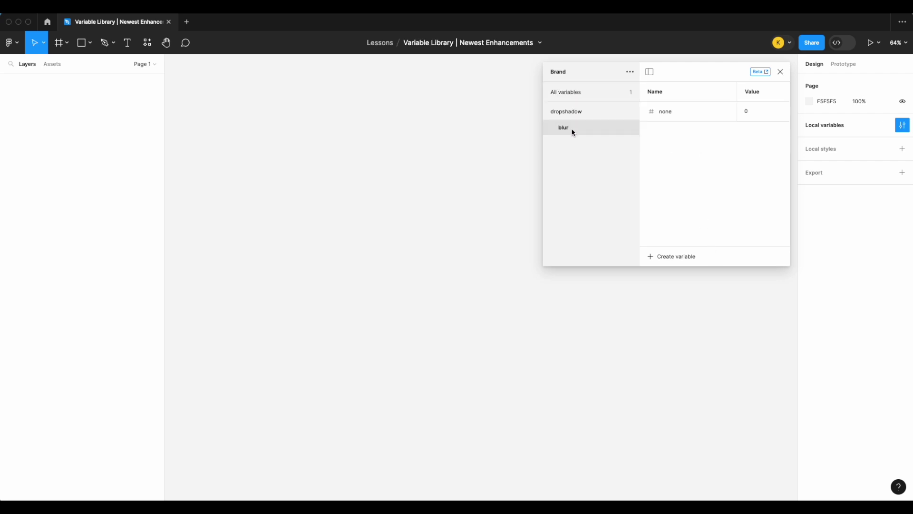
{"action": "left_click", "coordinate": [686, 258]}
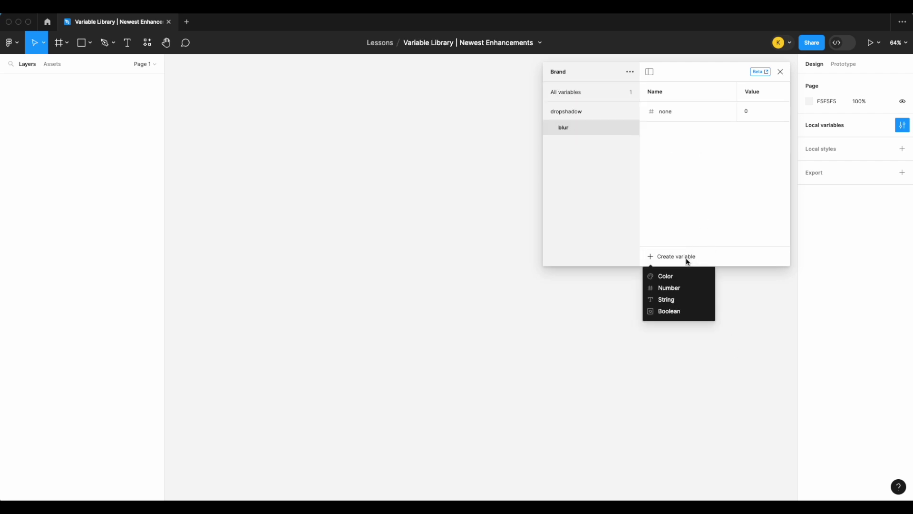
{"action": "left_click", "coordinate": [694, 288]}
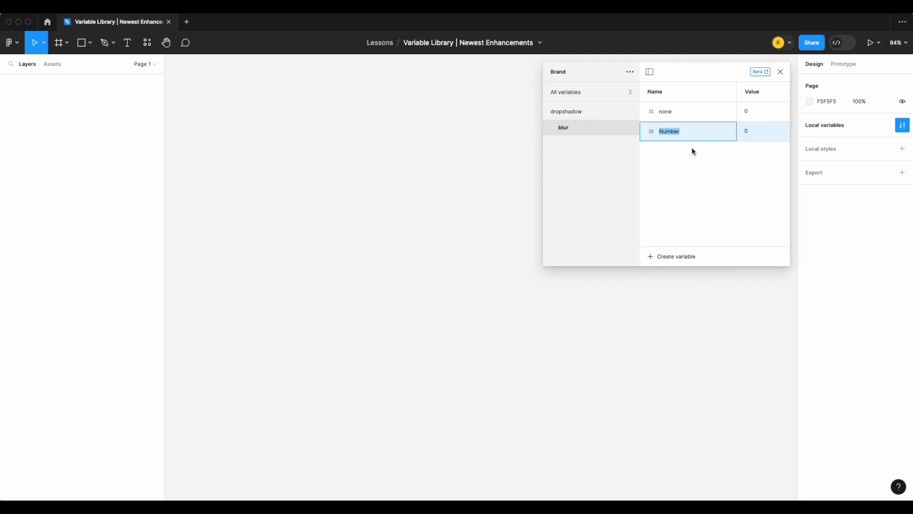
{"action": "type", "text": "xs"}
{"action": "left_click", "coordinate": [748, 131]}
{"action": "type", "text": "4"}
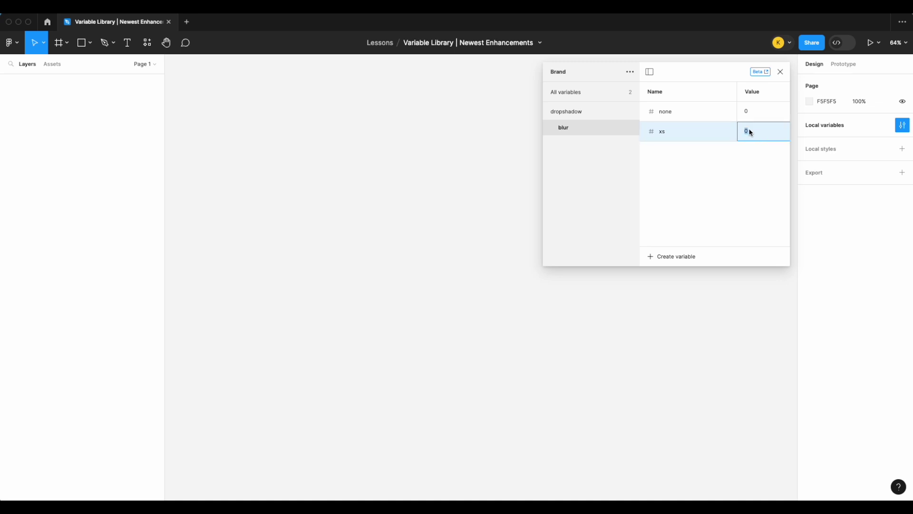
- Add a number variable named sm with the value 16 to the blur group
{"action": "left_click", "coordinate": [668, 257]}
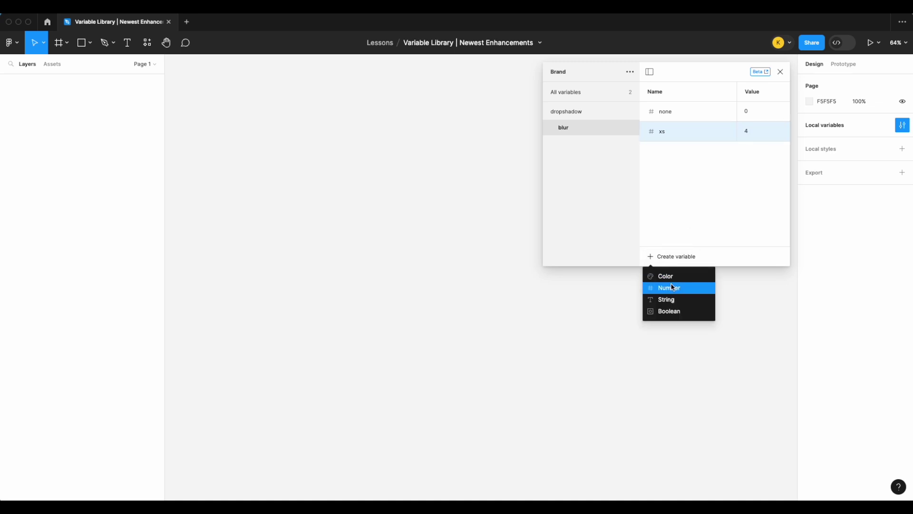
{"action": "left_click", "coordinate": [685, 288]}
{"action": "type", "text": "sm"}
{"action": "left_click", "coordinate": [765, 153]}
{"action": "type", "text": "16"}
{"action": "key", "text": "Return"}
- Add a number variable named md with the value 24 to the blur group
{"action": "left_click", "coordinate": [673, 258]}
{"action": "left_click", "coordinate": [675, 288]}
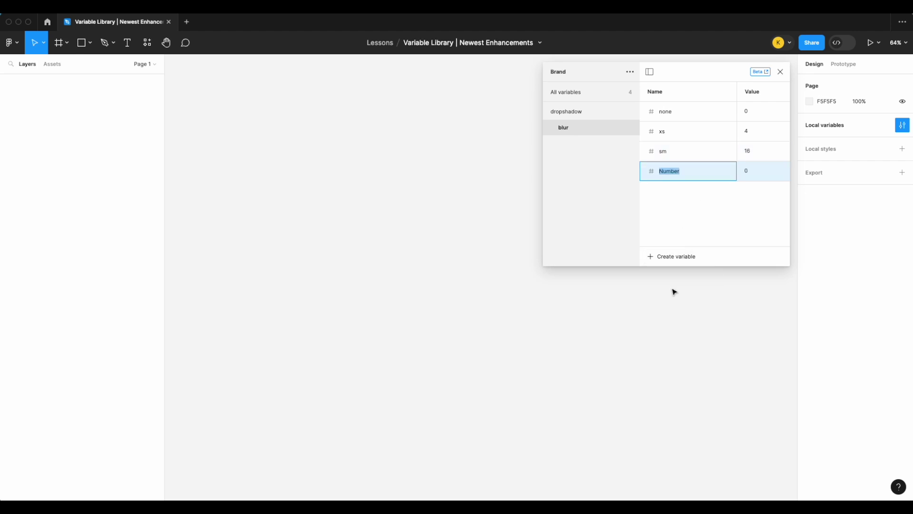
{"action": "type", "text": "md"}
{"action": "left_click", "coordinate": [751, 171]}
{"action": "type", "text": "24"}
{"action": "key", "text": "Return"}
- Add a number variable named lg with the value 48 to the blur group
{"action": "left_click", "coordinate": [685, 256]}
{"action": "left_click", "coordinate": [683, 286]}
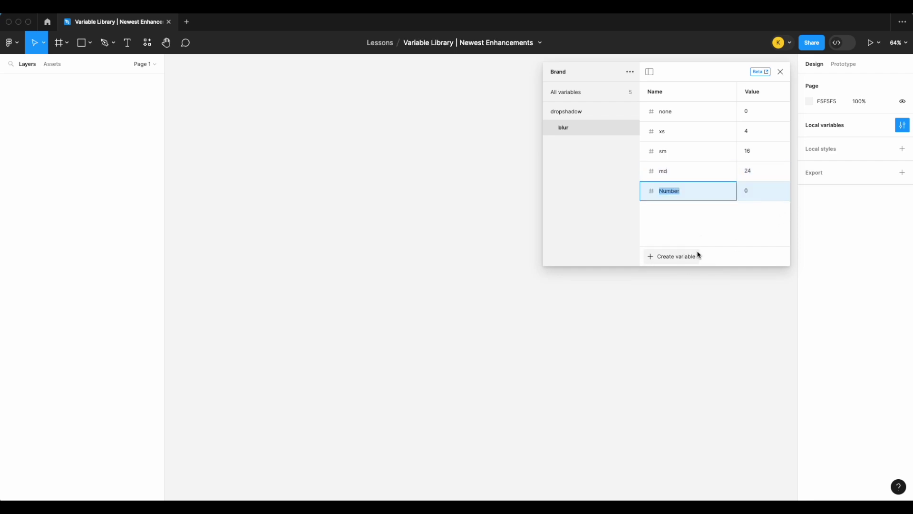
{"action": "type", "text": "lg"}
{"action": "left_click", "coordinate": [750, 191]}
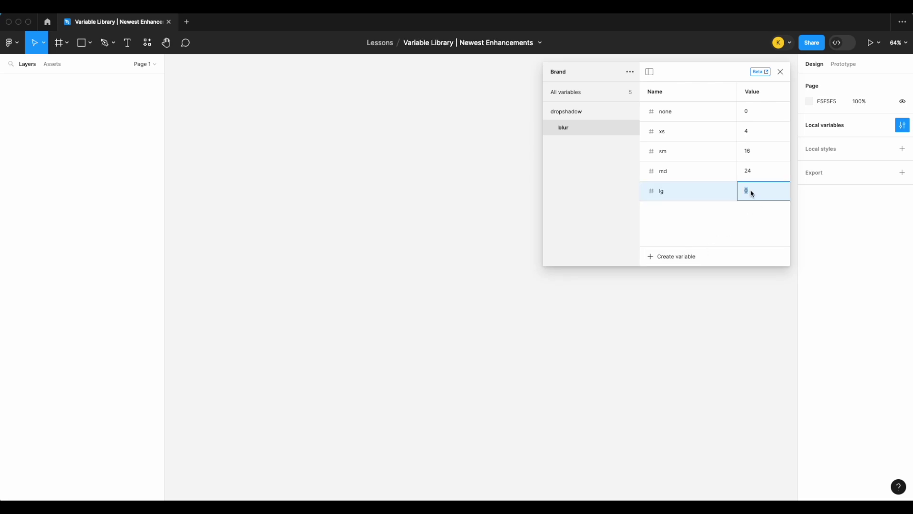
{"action": "type", "text": "48"}
- Add a number variable named xl with the value 64 to the blur group
{"action": "left_click", "coordinate": [657, 256]}
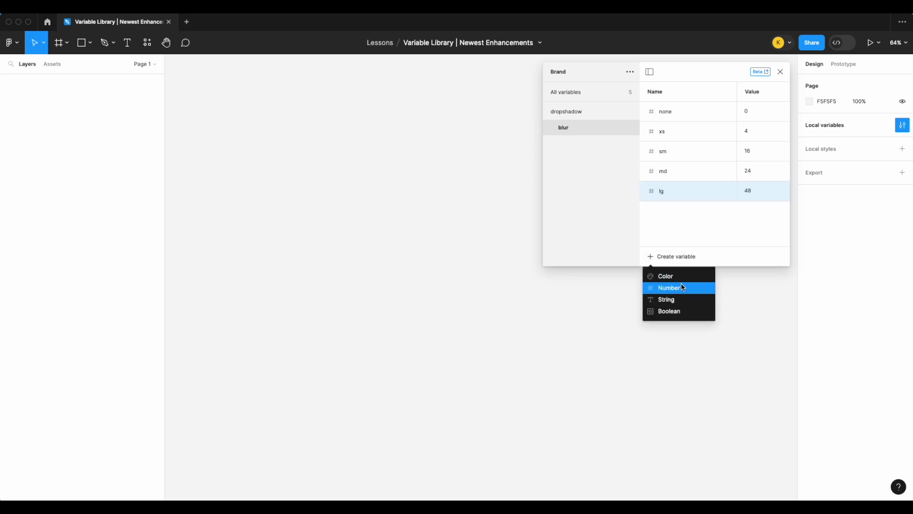
{"action": "left_click", "coordinate": [681, 284]}
{"action": "type", "text": "xl"}
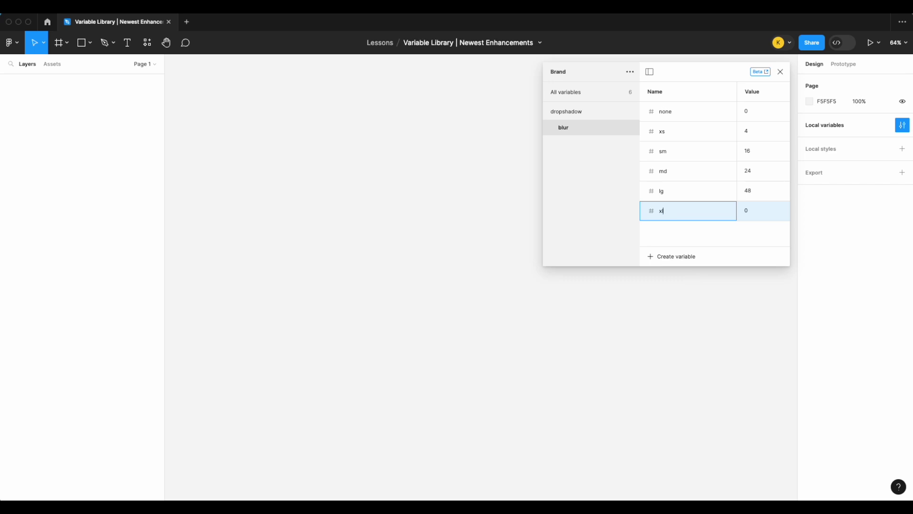
{"action": "left_click", "coordinate": [758, 209]}
{"action": "type", "text": "64"}
{"action": "key", "text": "Return"}
- Draw a square about 348 × 348 on the canvas and change its fill to white, FFFFFF
{"action": "left_click", "coordinate": [85, 50]}
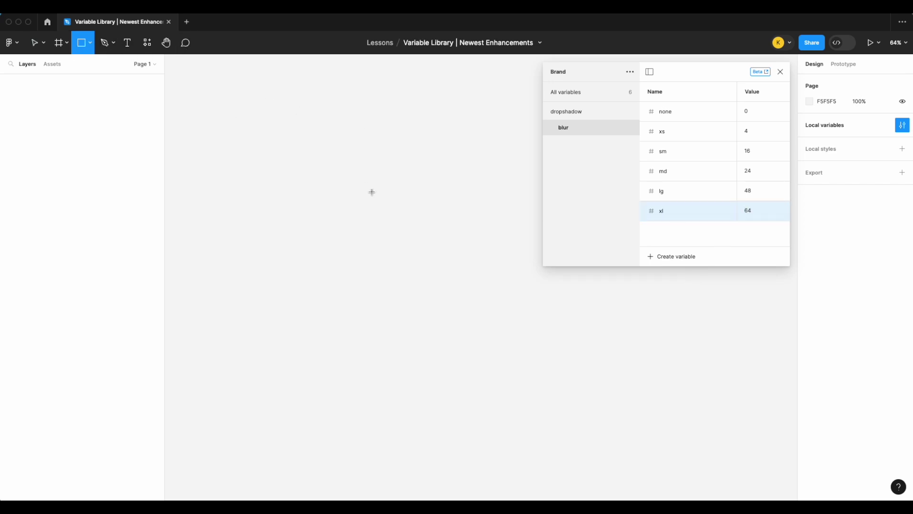
{"action": "left_click_drag", "start_coordinate": [310, 181], "coordinate": [419, 290]}
{"action": "left_click", "coordinate": [810, 215]}
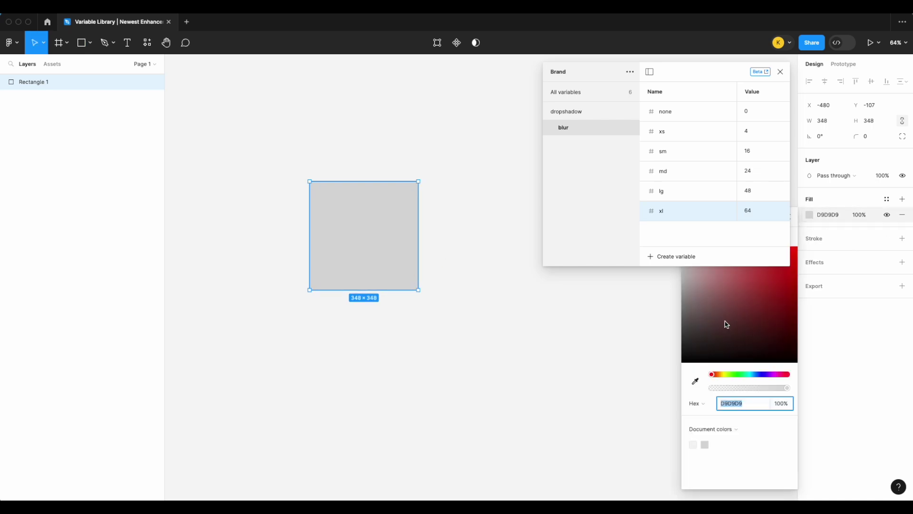
{"action": "left_click", "coordinate": [780, 71]}
{"action": "left_click_drag", "start_coordinate": [714, 280], "coordinate": [368, 239]}
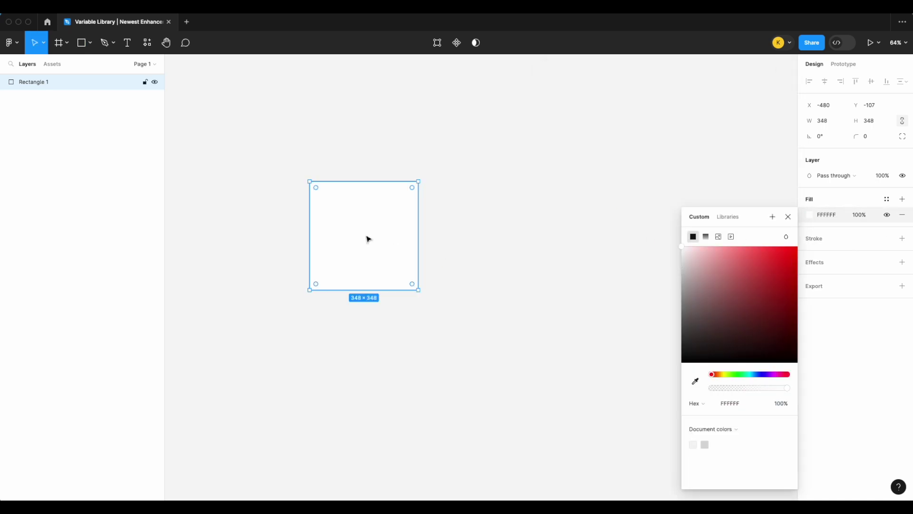
- Add a drop shadow to the white square and apply the xl blur variable to the shadow's blur
{"action": "left_click", "coordinate": [902, 263]}
{"action": "left_click", "coordinate": [810, 278]}
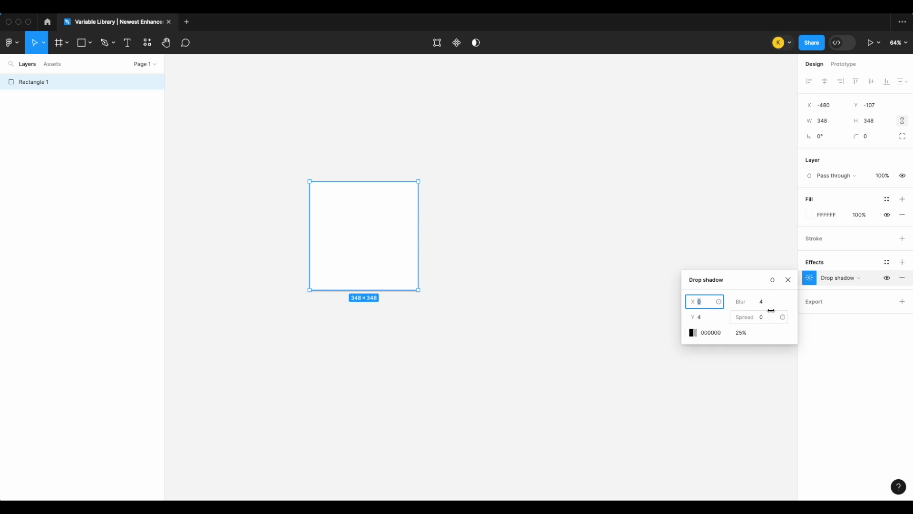
{"action": "left_click", "coordinate": [784, 304]}
{"action": "left_click", "coordinate": [784, 304]}
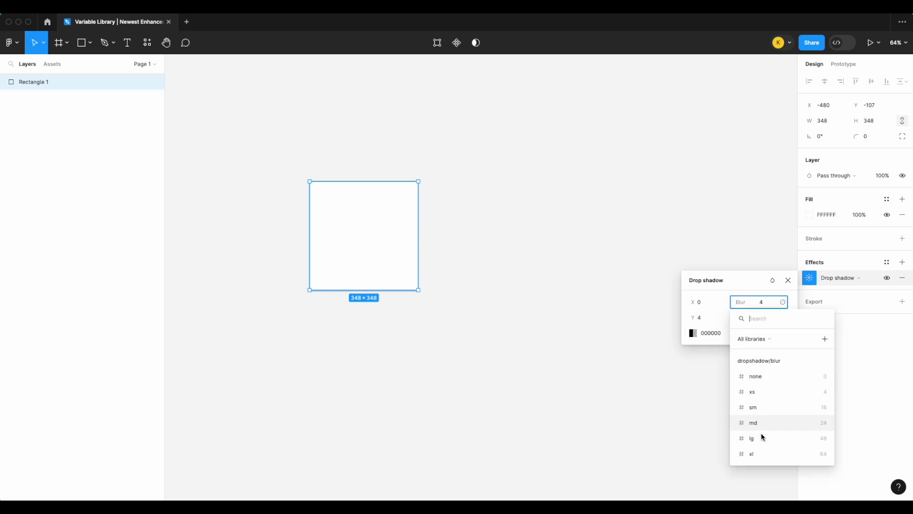
{"action": "left_click", "coordinate": [758, 452]}
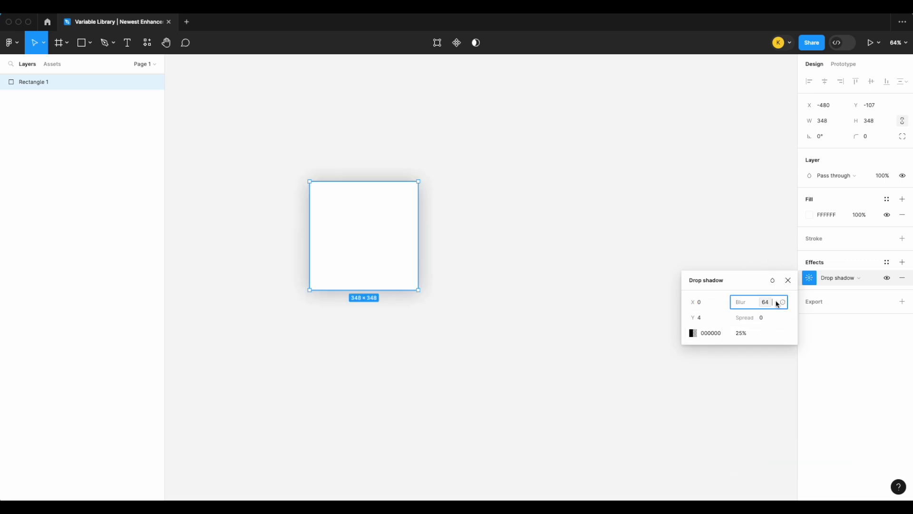
- Switch the drop shadow's blur to the xs variable, deselect the square and inspect the shadow up close
{"action": "left_click_drag", "start_coordinate": [324, 242], "coordinate": [383, 244]}
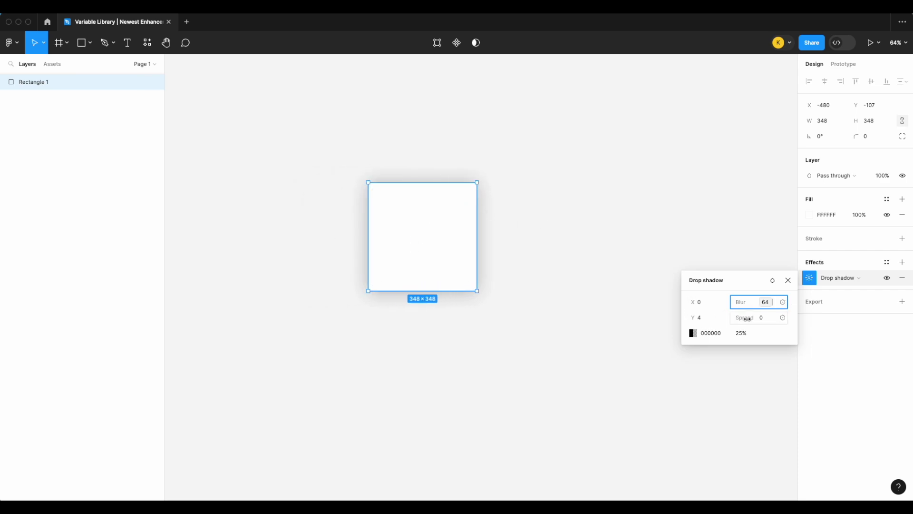
{"action": "left_click", "coordinate": [784, 303]}
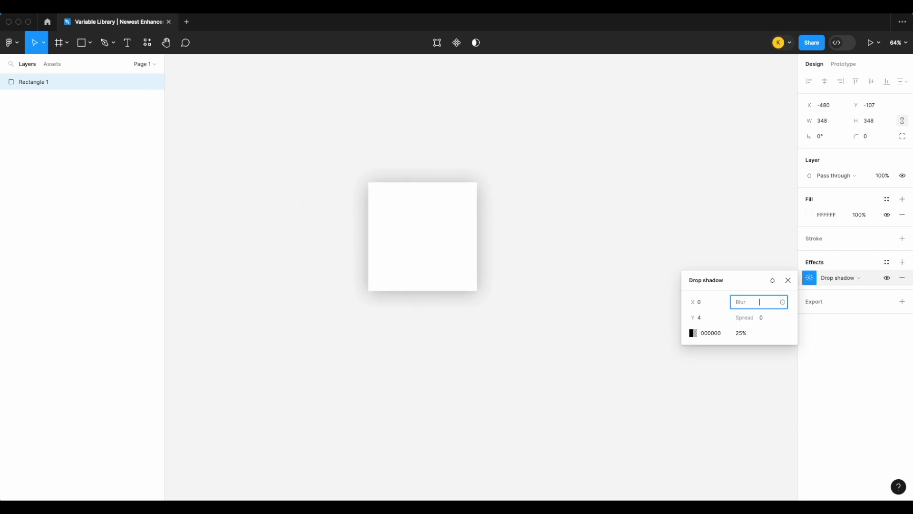
{"action": "left_click", "coordinate": [784, 302]}
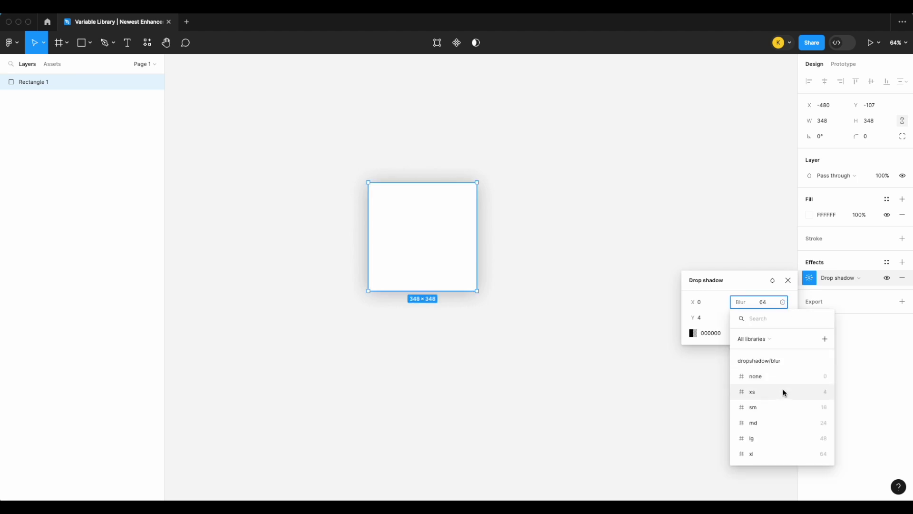
{"action": "left_click", "coordinate": [783, 392]}
{"action": "left_click", "coordinate": [493, 351]}
{"action": "scroll", "coordinate": [493, 351], "scroll_direction": "up", "scroll_amount": 5}
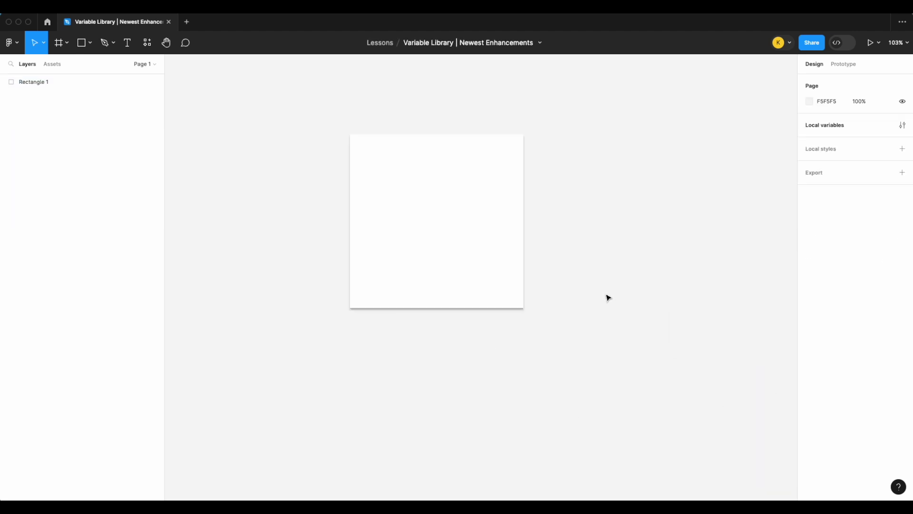
{"action": "scroll", "coordinate": [622, 272], "scroll_direction": "down", "scroll_amount": 4}
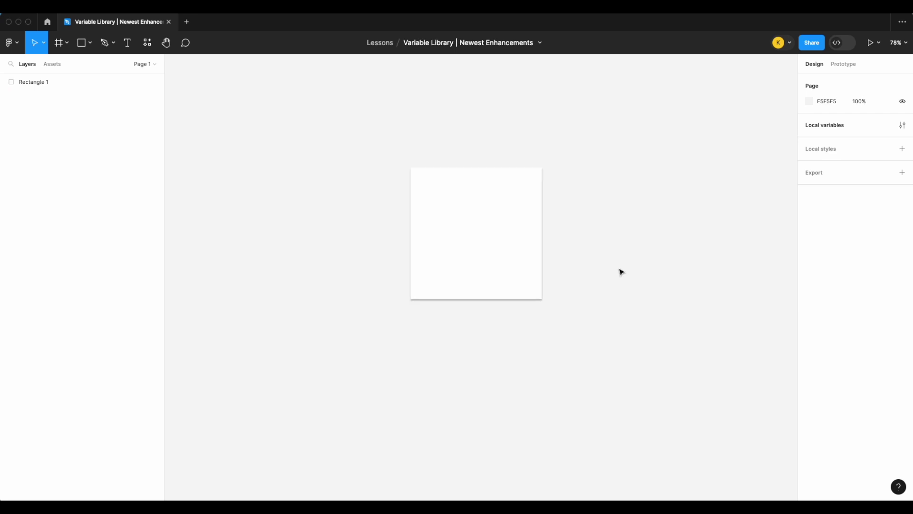
- Open the local variables beside the canvas and set the square's drop shadow spread to 24
{"action": "left_click", "coordinate": [900, 126]}
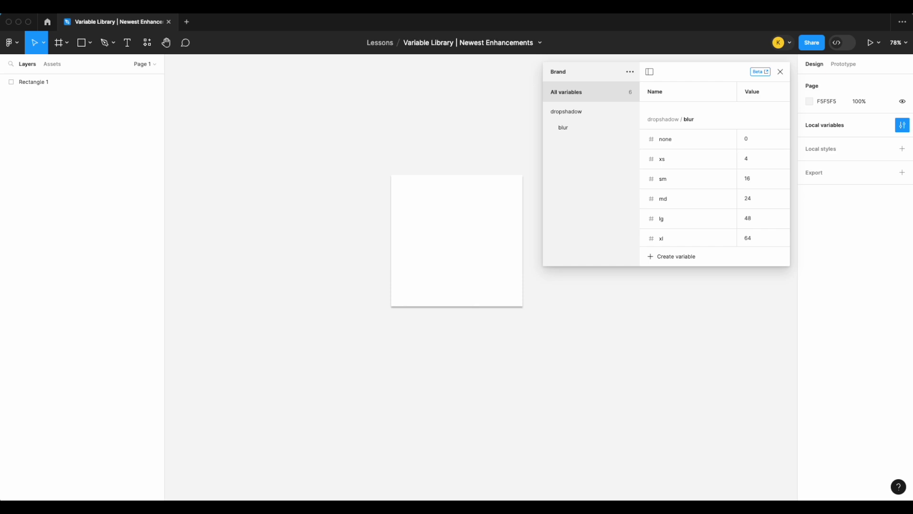
{"action": "scroll", "coordinate": [431, 190], "scroll_direction": "down", "scroll_amount": 1}
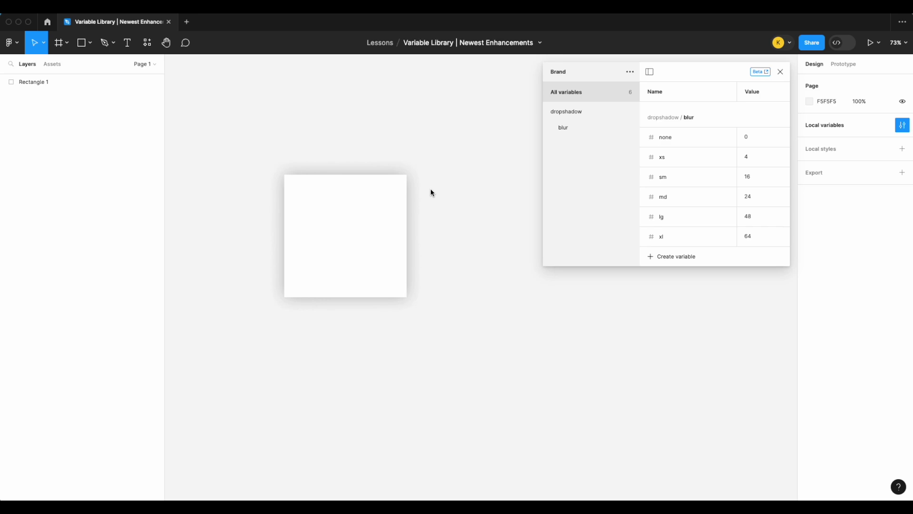
{"action": "left_click", "coordinate": [390, 223]}
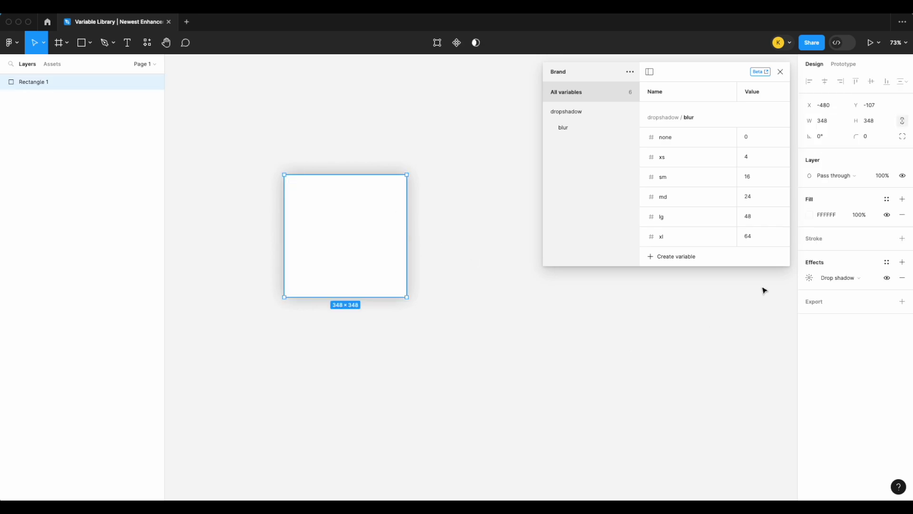
{"action": "left_click", "coordinate": [808, 279]}
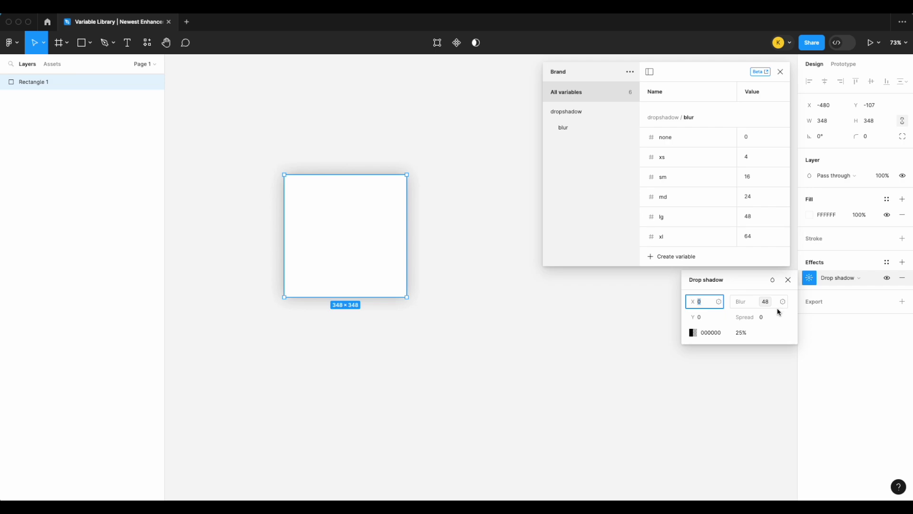
{"action": "left_click", "coordinate": [771, 320]}
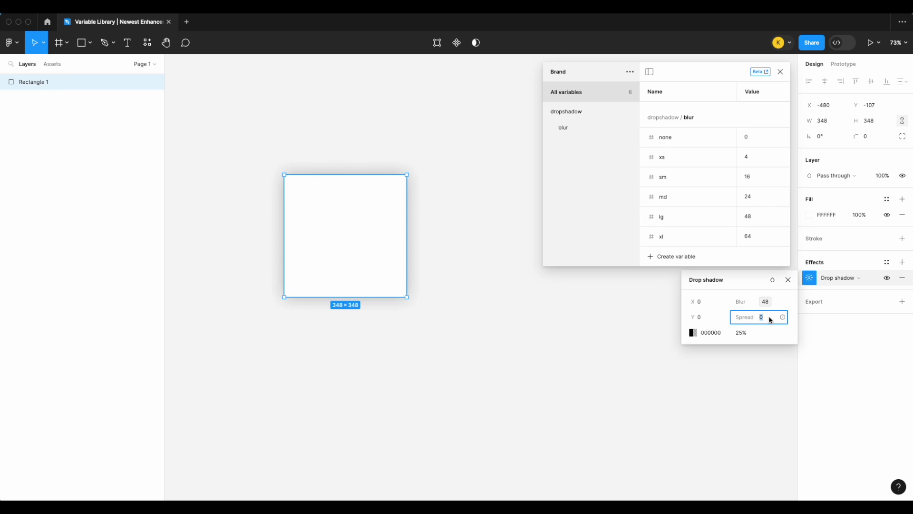
{"action": "type", "text": "24"}
{"action": "key", "text": "Return"}
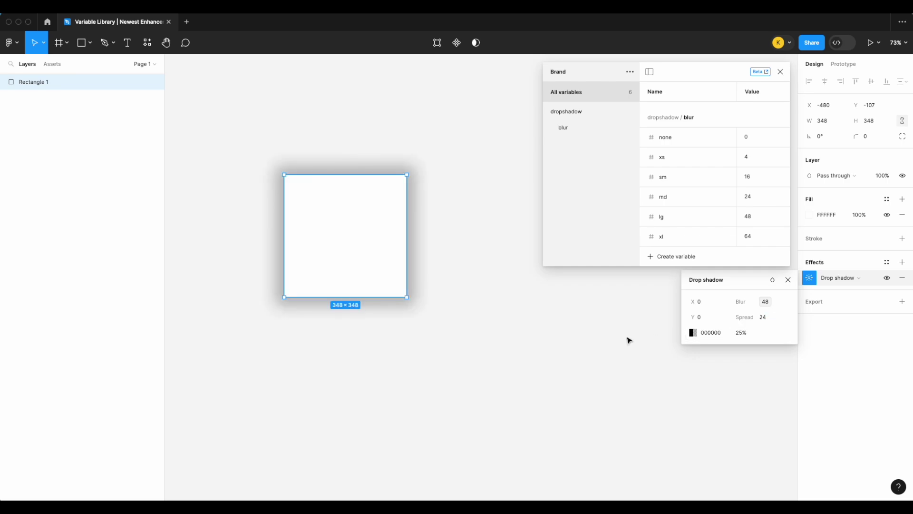
{"action": "left_click", "coordinate": [628, 338]}
- Set the square's drop shadow spread to 8, deselect the square and view the shadow up close
{"action": "left_click", "coordinate": [394, 276]}
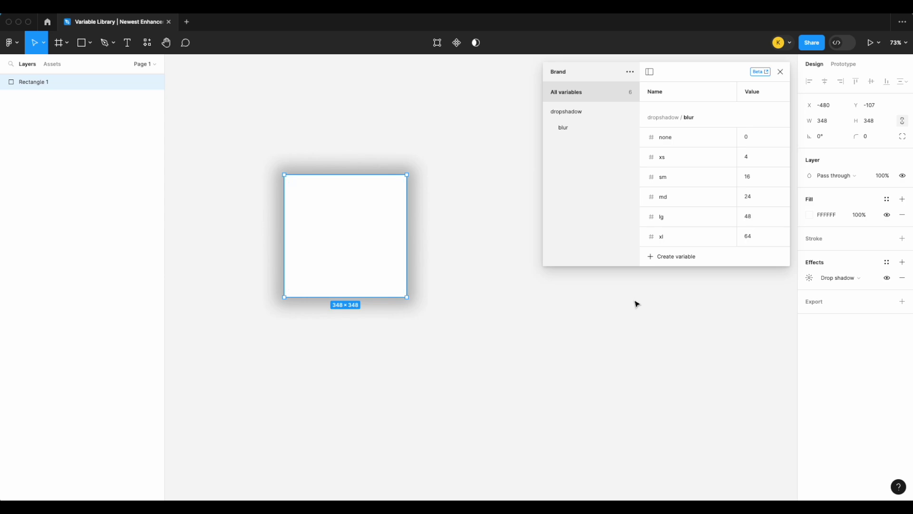
{"action": "scroll", "coordinate": [567, 365], "scroll_direction": "left", "scroll_amount": 1}
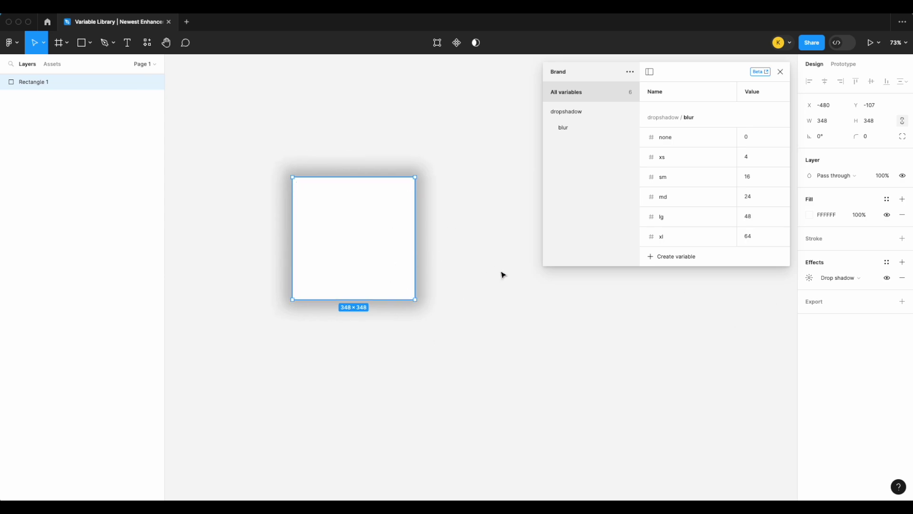
{"action": "left_click", "coordinate": [808, 280]}
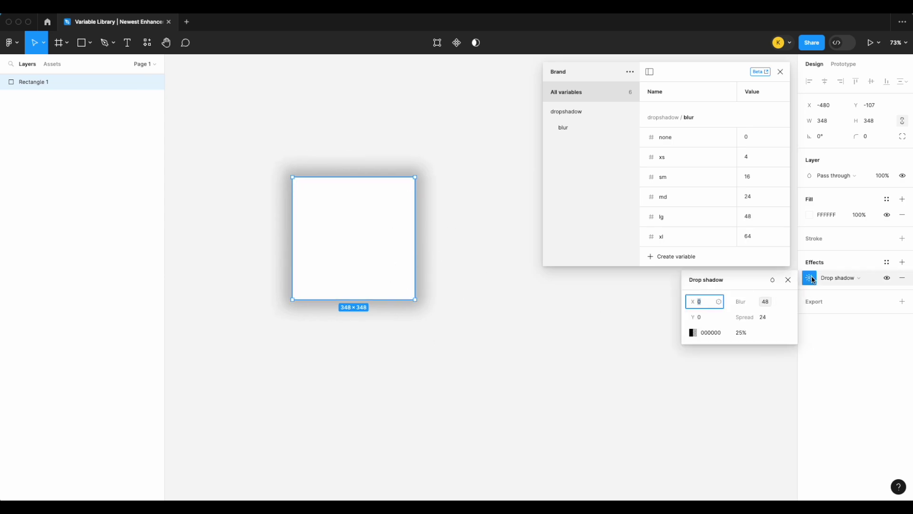
{"action": "left_click", "coordinate": [773, 322]}
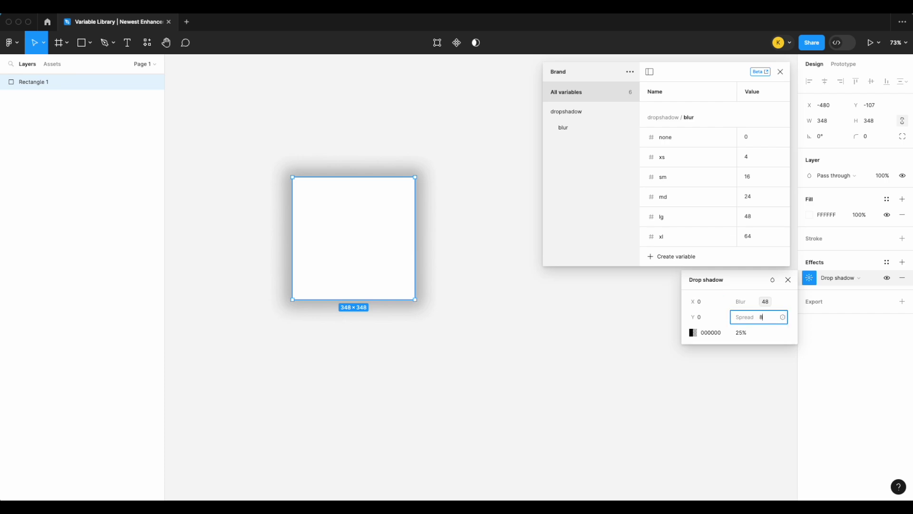
{"action": "left_click", "coordinate": [461, 369]}
{"action": "scroll", "coordinate": [357, 257], "scroll_direction": "up", "scroll_amount": 3}
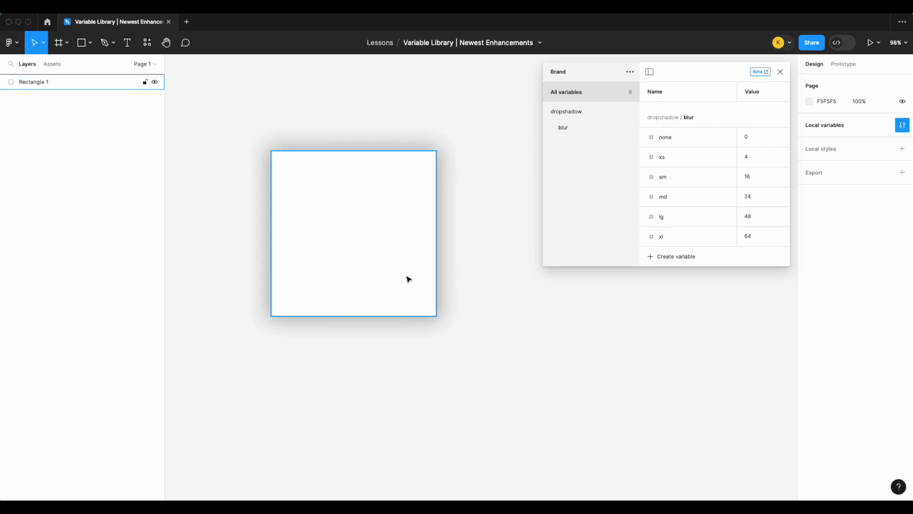
- Select the square again and set its drop shadow spread back to 24
{"action": "left_click", "coordinate": [400, 269]}
{"action": "left_click", "coordinate": [810, 278]}
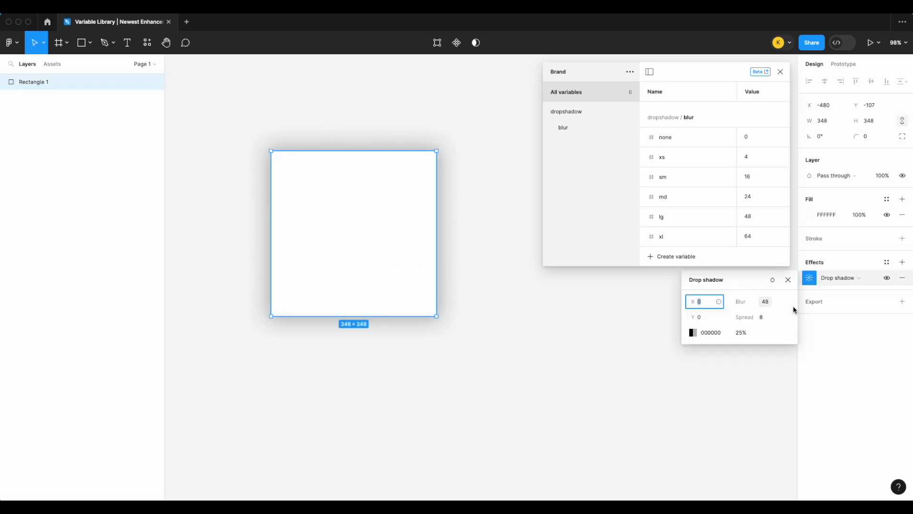
{"action": "left_click", "coordinate": [771, 321]}
{"action": "type", "text": "24"}
{"action": "key", "text": "Return"}
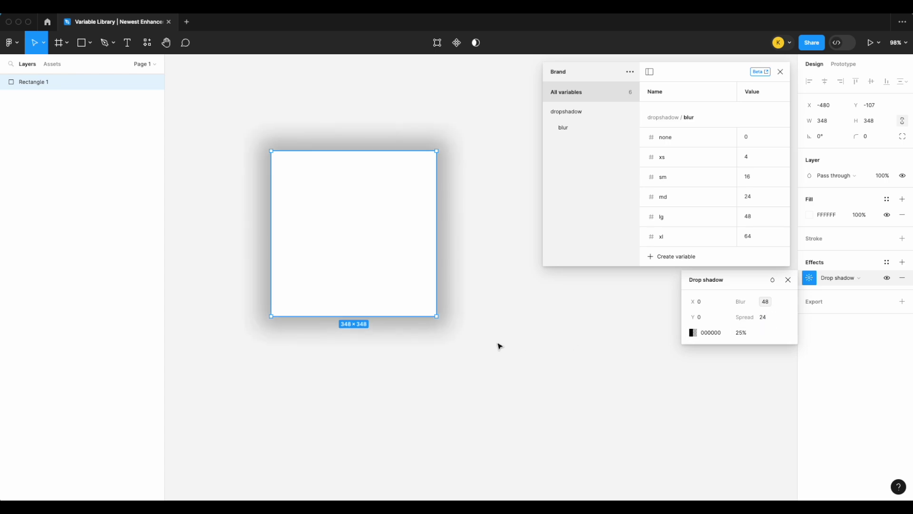
- Reduce the drop shadow's spread and deselect the square
{"action": "left_click", "coordinate": [775, 321]}
{"action": "key", "text": "Return"}
{"action": "left_click", "coordinate": [608, 342]}
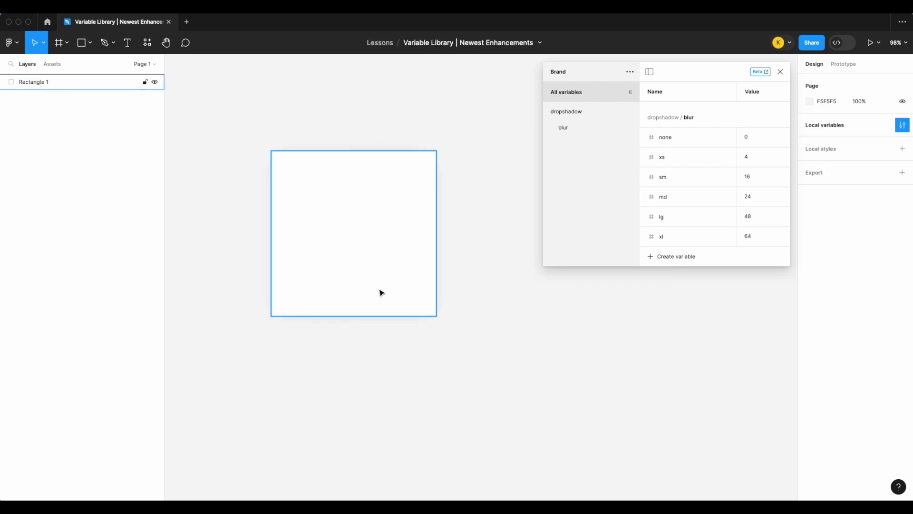
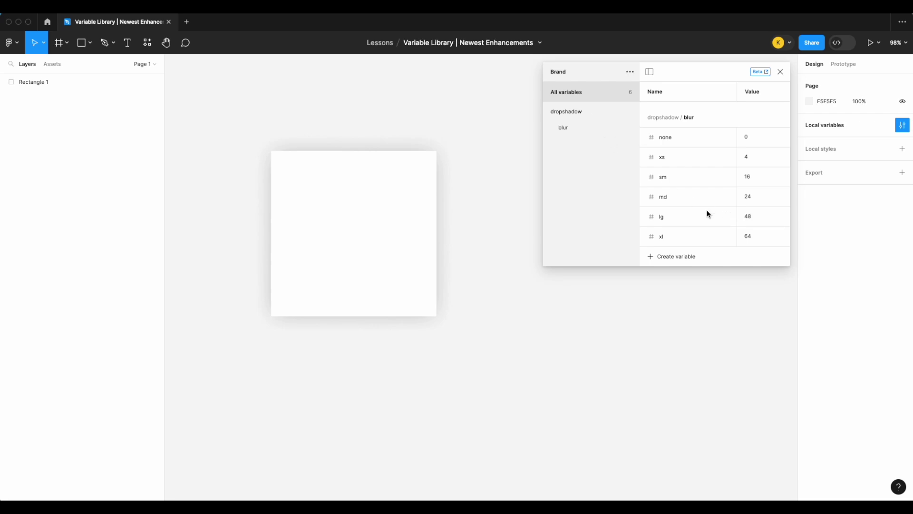
- Create a number variable named dropshadow/spread/none with the value 0 and show only the spread group
{"action": "left_click", "coordinate": [682, 256]}
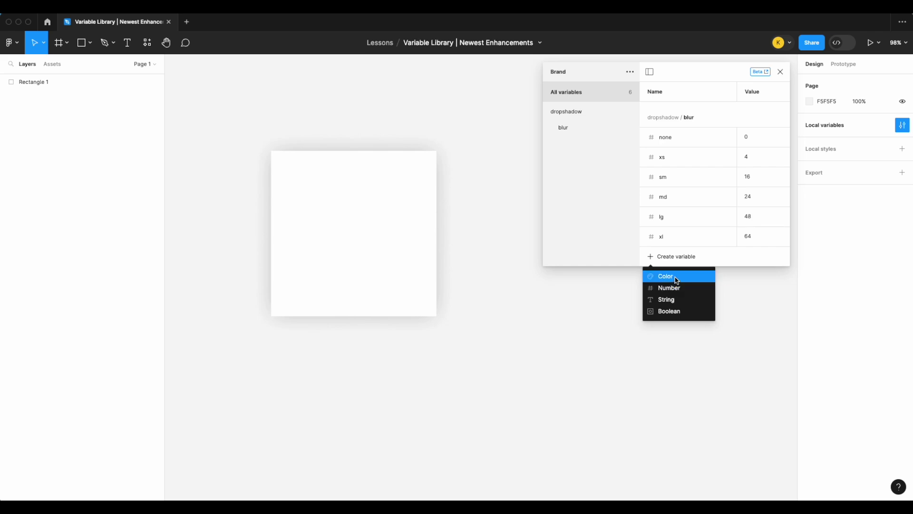
{"action": "left_click", "coordinate": [683, 289]}
{"action": "type", "text": "dropshadow"}
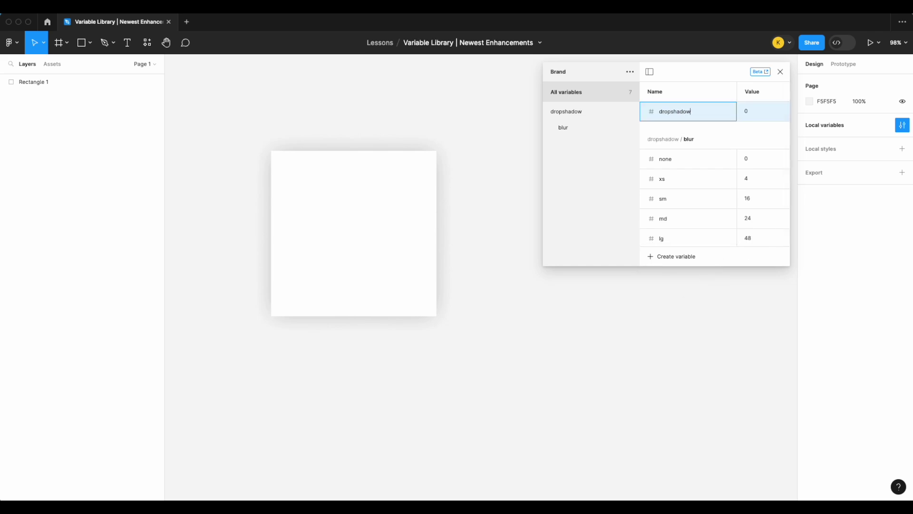
{"action": "type", "text": "/spred/nonea"}
{"action": "key", "text": "Return"}
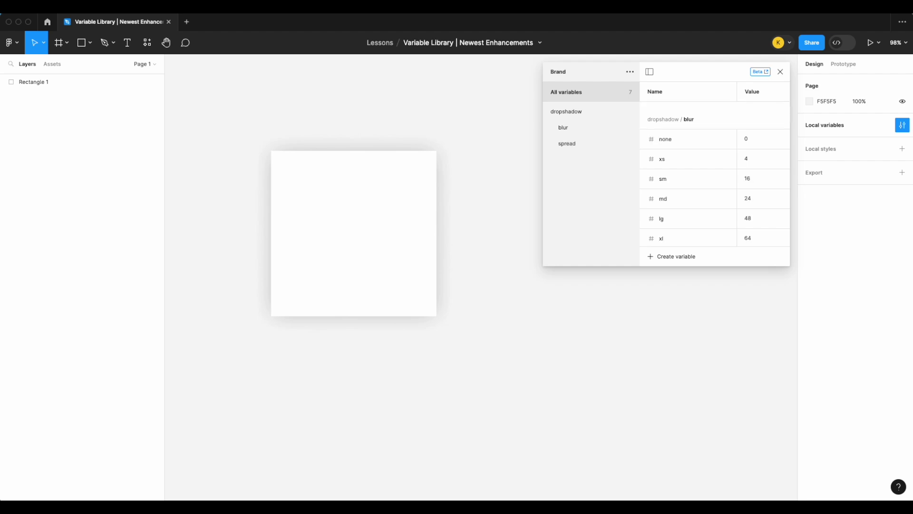
{"action": "left_click", "coordinate": [591, 144]}
- Apply the none variable from dropshadow/spread to the square's drop shadow spread and deselect the square
{"action": "left_click", "coordinate": [355, 233]}
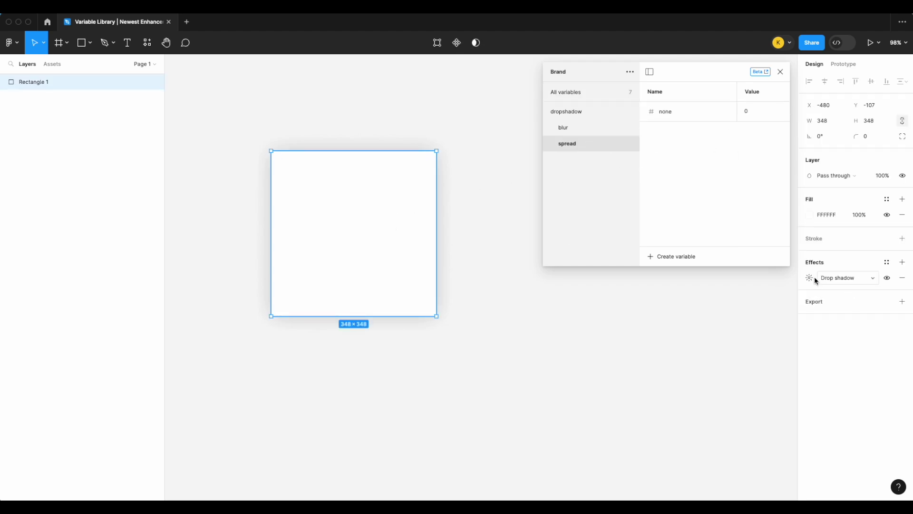
{"action": "left_click", "coordinate": [811, 279]}
{"action": "left_click", "coordinate": [783, 320]}
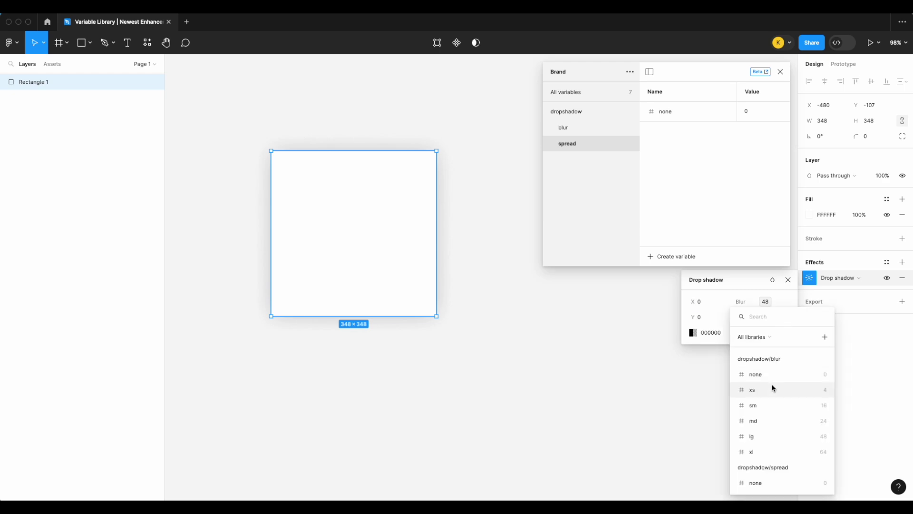
{"action": "left_click", "coordinate": [757, 484]}
{"action": "left_click", "coordinate": [496, 400]}
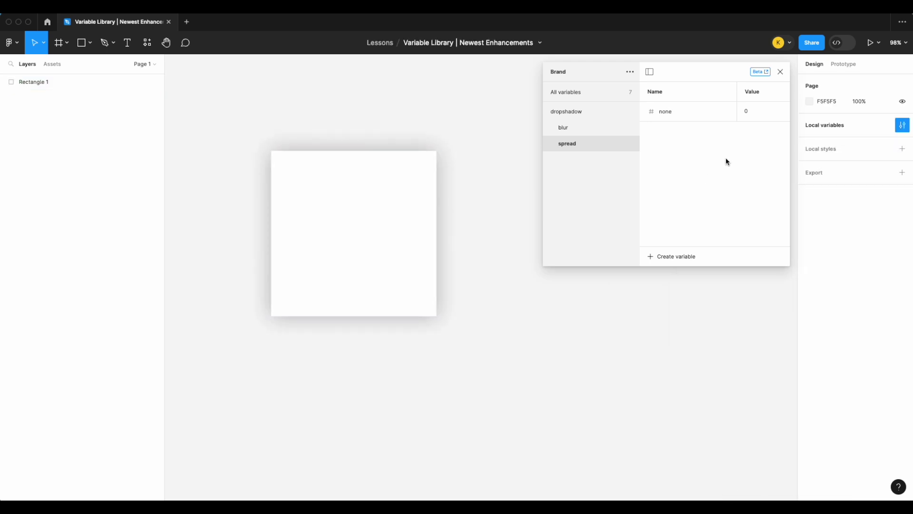
- Add a number variable named xs with the value -4 to the spread group
{"action": "left_click", "coordinate": [675, 255]}
{"action": "left_click", "coordinate": [683, 287]}
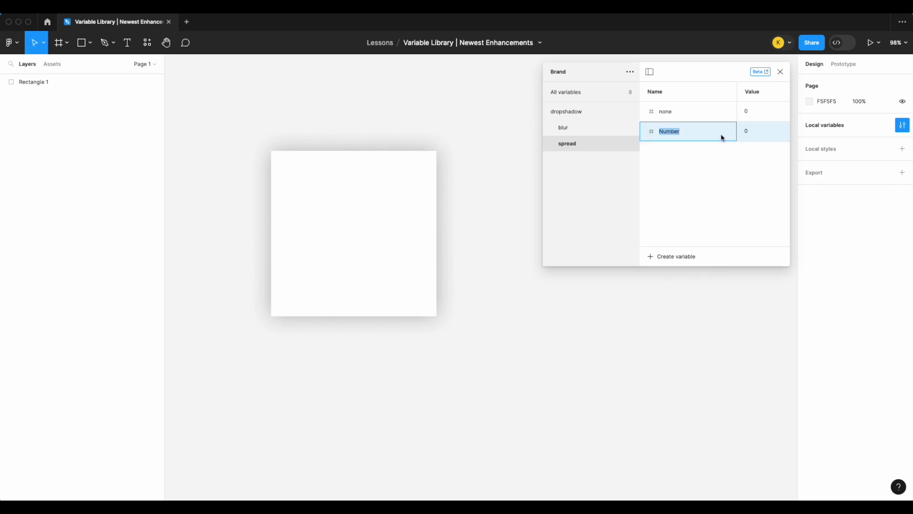
{"action": "type", "text": "xs"}
{"action": "left_click", "coordinate": [759, 130]}
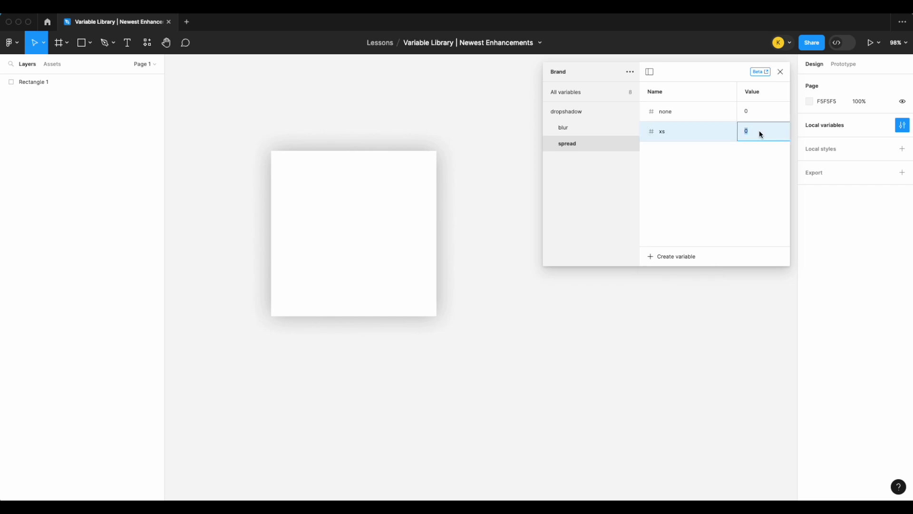
{"action": "type", "text": "-2"}
{"action": "key", "text": "BackSpace"}
{"action": "type", "text": "4"}
{"action": "key", "text": "Return"}
- Add a number variable named sm with the value -8 to the spread group
{"action": "left_click", "coordinate": [675, 256]}
{"action": "left_click", "coordinate": [670, 287]}
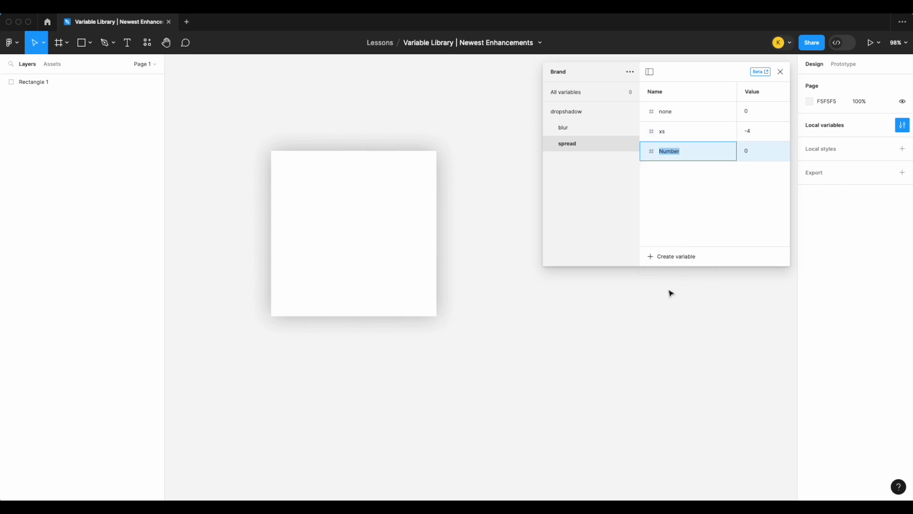
{"action": "type", "text": "sm"}
{"action": "left_click", "coordinate": [767, 151]}
{"action": "type", "text": "-8"}
{"action": "key", "text": "Return"}
- Add a number variable named md with the value -12 to the spread group
{"action": "left_click", "coordinate": [657, 257]}
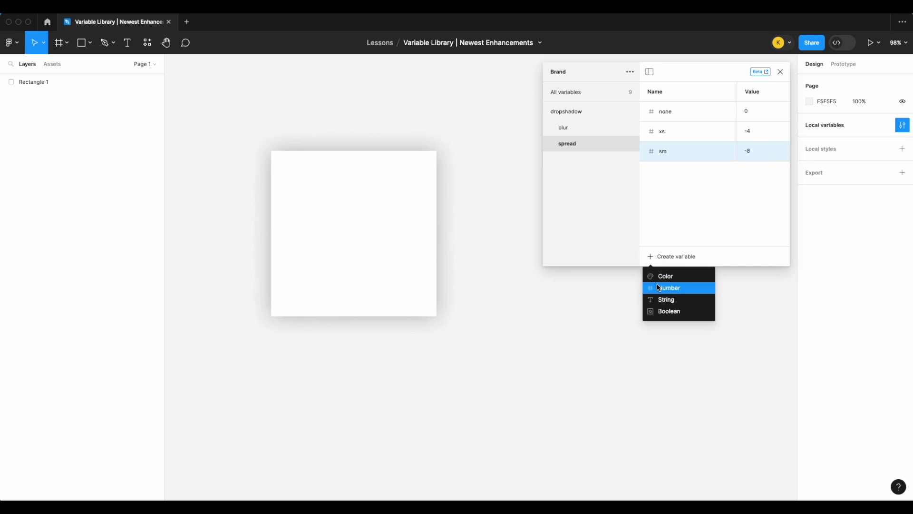
{"action": "left_click", "coordinate": [659, 288]}
{"action": "type", "text": "md"}
{"action": "left_click", "coordinate": [754, 173]}
{"action": "type", "text": "-"}
{"action": "key", "text": "Return"}
- Add a number variable named lg with the value -16 to the spread group
{"action": "left_click", "coordinate": [676, 257]}
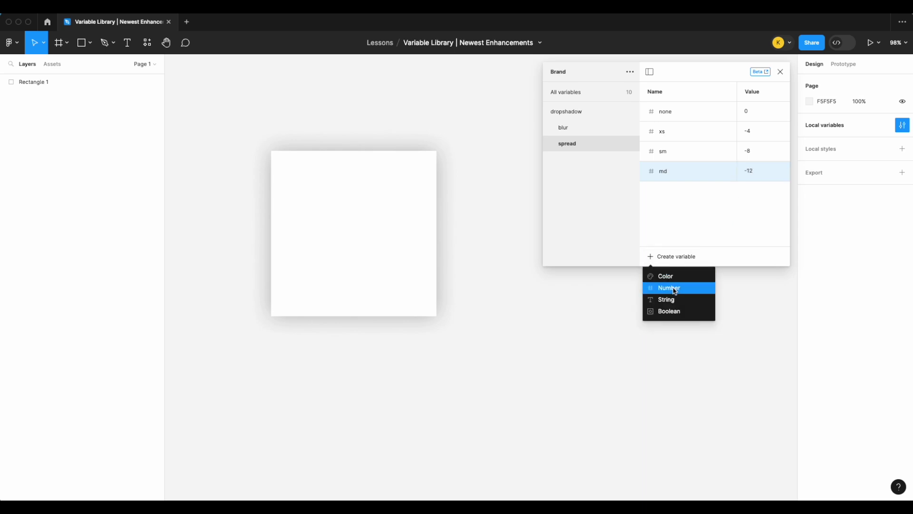
{"action": "left_click", "coordinate": [675, 288]}
{"action": "type", "text": "lg"}
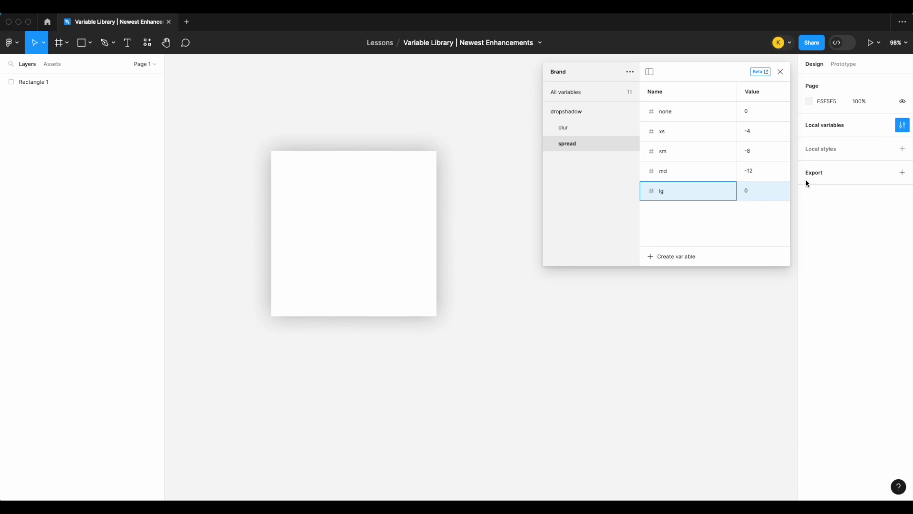
{"action": "left_click", "coordinate": [757, 190]}
{"action": "type", "text": "-16"}
{"action": "key", "text": "Return"}
- Add a number variable named xl with the value -20 to the spread group
{"action": "left_click", "coordinate": [662, 257]}
{"action": "left_click", "coordinate": [669, 288]}
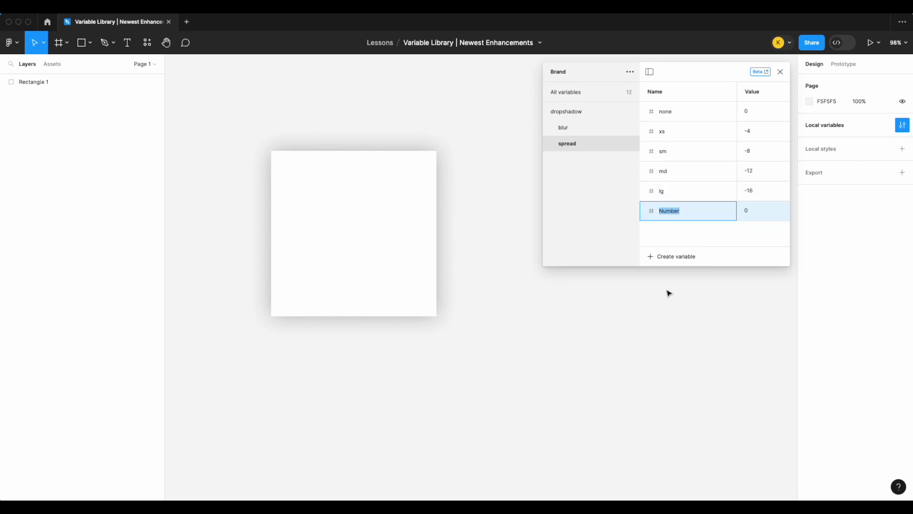
{"action": "type", "text": "xl"}
{"action": "left_click", "coordinate": [761, 211]}
{"action": "type", "text": "-20"}
{"action": "key", "text": "Return"}
- Add a number variable named xxl with the value -24 to the spread group
{"action": "left_click", "coordinate": [679, 255]}
{"action": "left_click", "coordinate": [679, 288]}
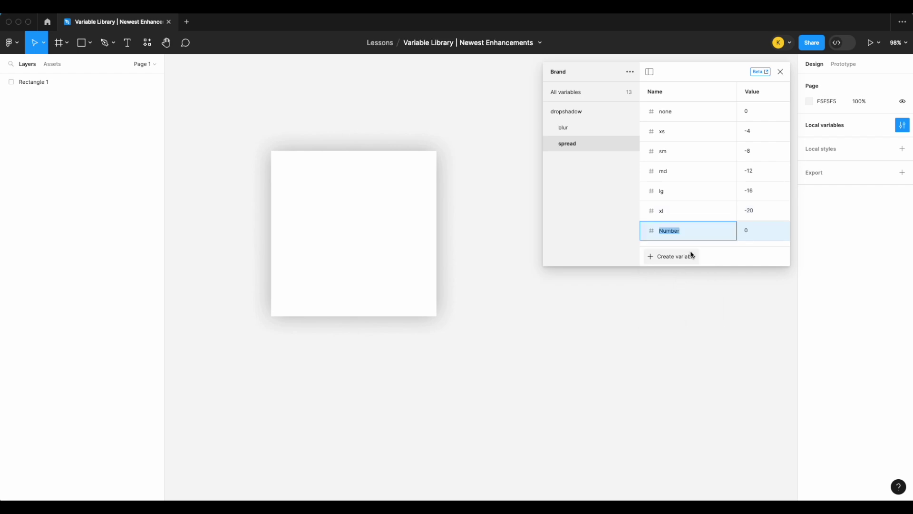
{"action": "type", "text": "xxl"}
{"action": "double_click", "coordinate": [762, 227]}
{"action": "type", "text": "-24"}
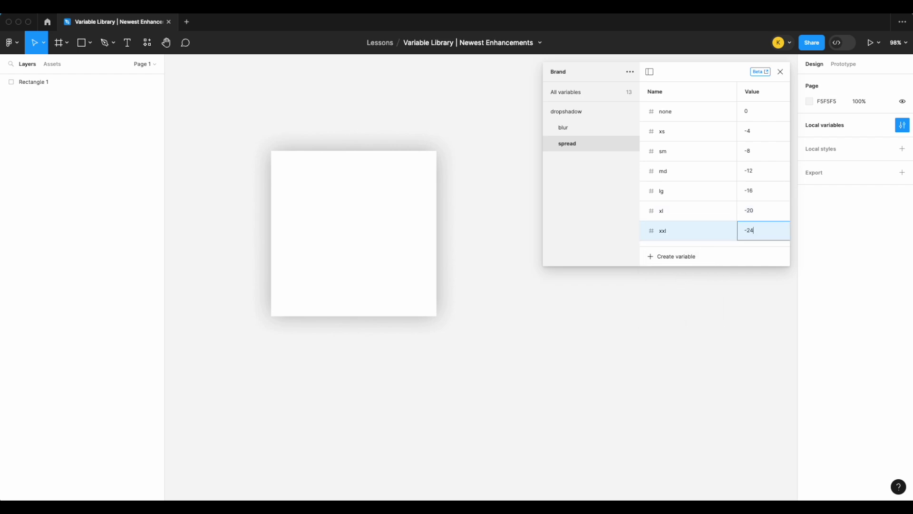
{"action": "key", "text": "Return"}
- Apply the lg spread variable to the square's drop shadow, switch the spread to another variable and deselect the square
{"action": "left_click", "coordinate": [414, 273]}
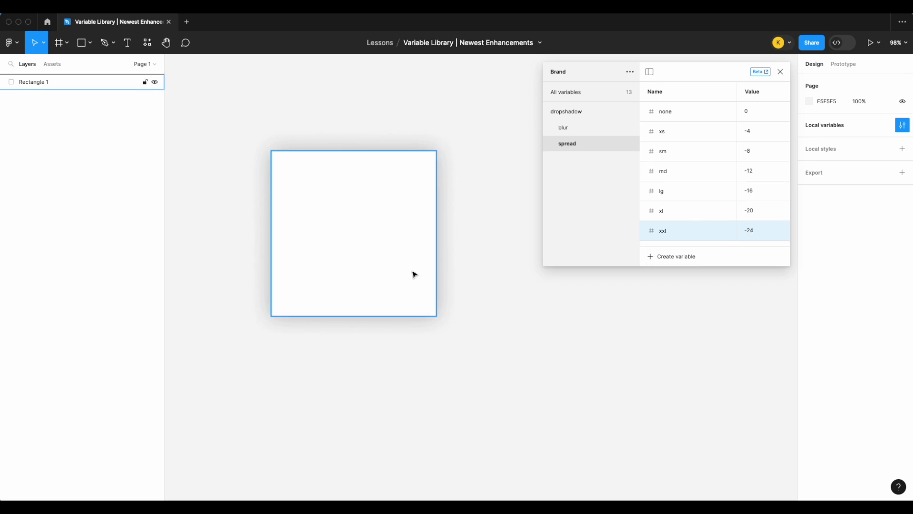
{"action": "left_click", "coordinate": [809, 278]}
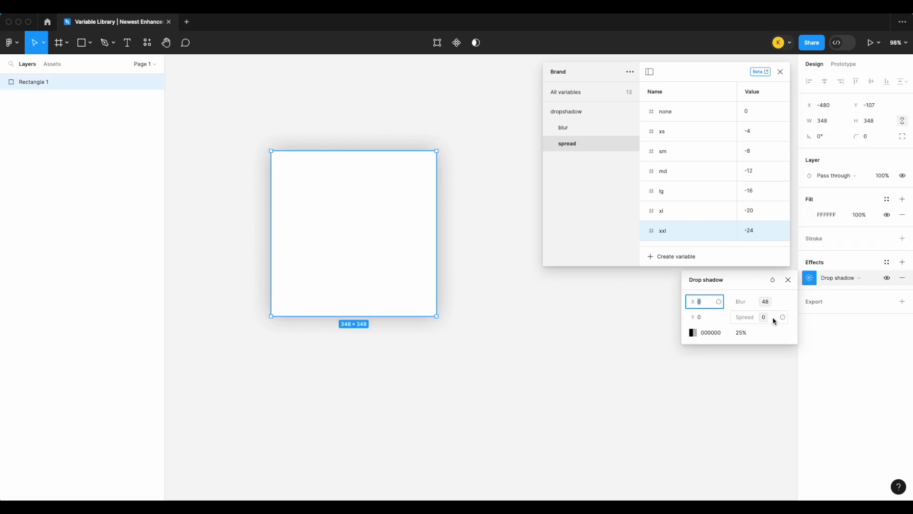
{"action": "left_click", "coordinate": [783, 317]}
{"action": "scroll", "coordinate": [772, 413], "scroll_direction": "down", "scroll_amount": 3}
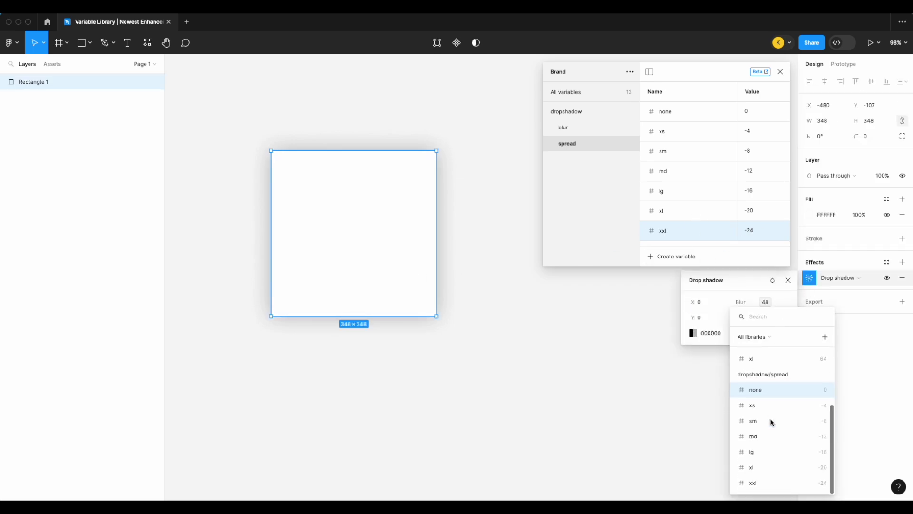
{"action": "left_click", "coordinate": [773, 450]}
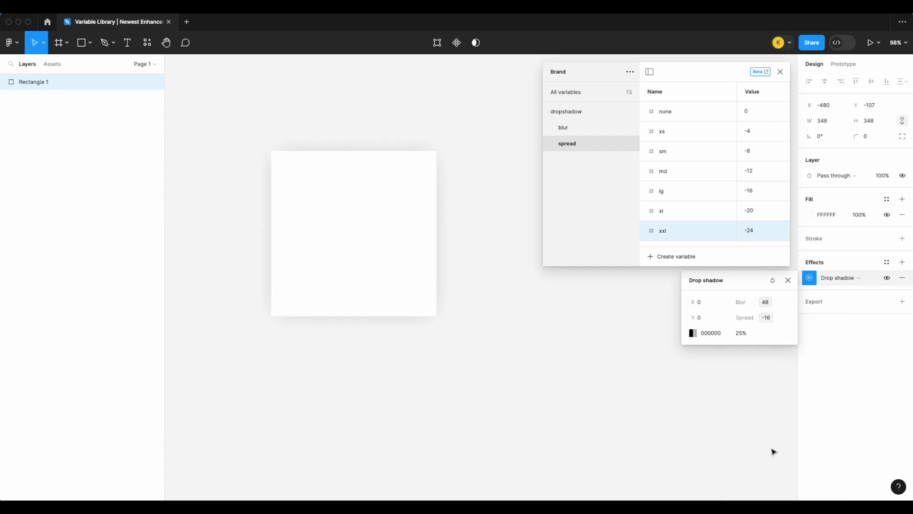
{"action": "left_click", "coordinate": [783, 317]}
{"action": "left_click", "coordinate": [780, 436]}
{"action": "left_click", "coordinate": [525, 370]}
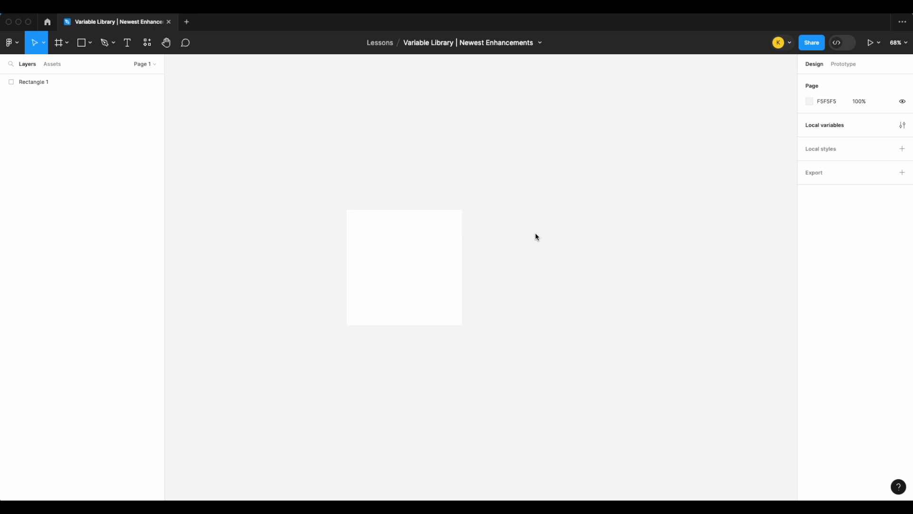
- Apply the none variable to the spread of the square's drop shadow
{"action": "scroll", "coordinate": [537, 236], "scroll_direction": "down", "scroll_amount": 2}
{"action": "scroll", "coordinate": [536, 237], "scroll_direction": "left", "scroll_amount": 2}
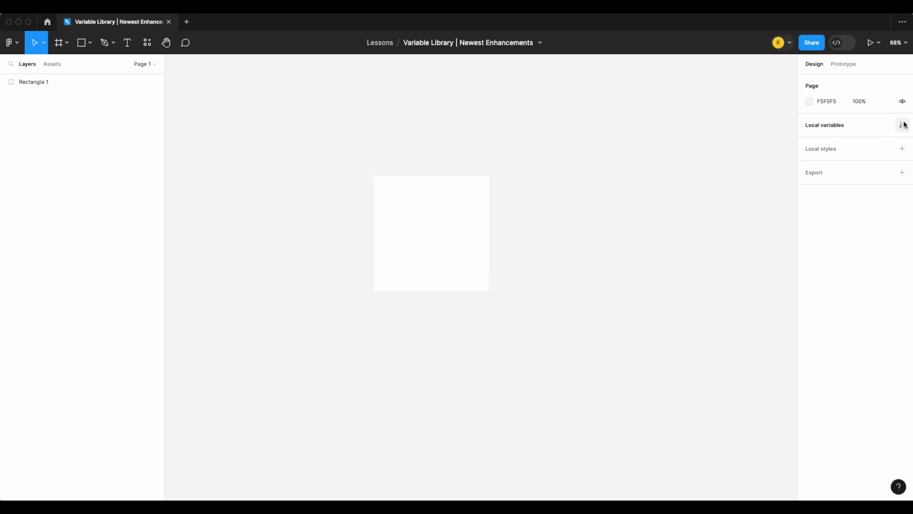
{"action": "key", "text": "super+a"}
{"action": "left_click", "coordinate": [810, 279]}
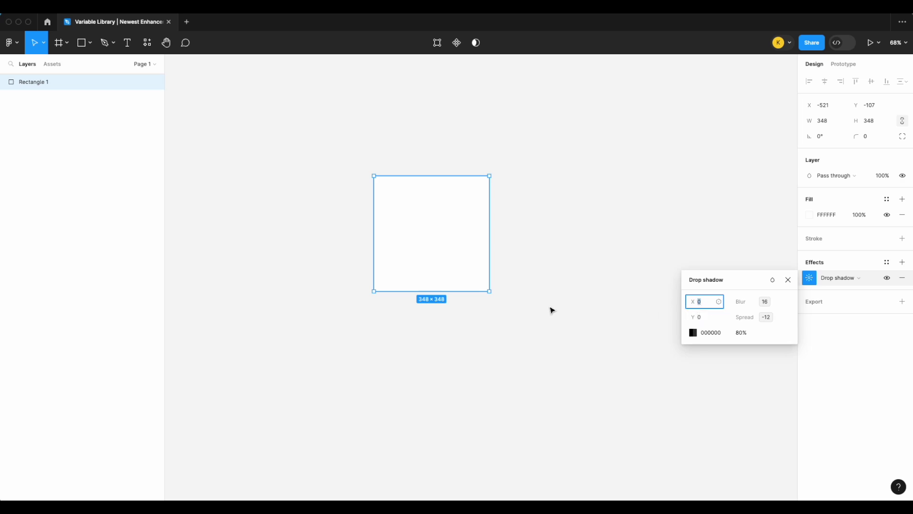
{"action": "left_click", "coordinate": [777, 322]}
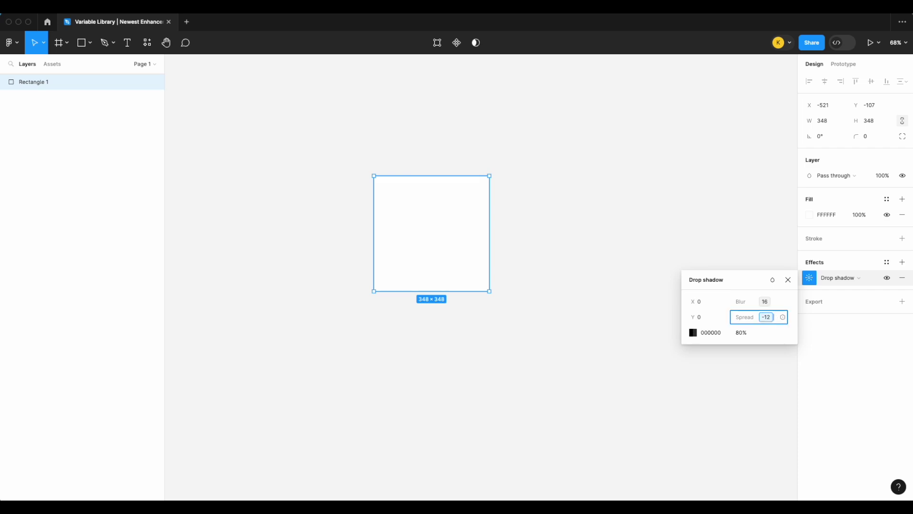
{"action": "left_click", "coordinate": [783, 317]}
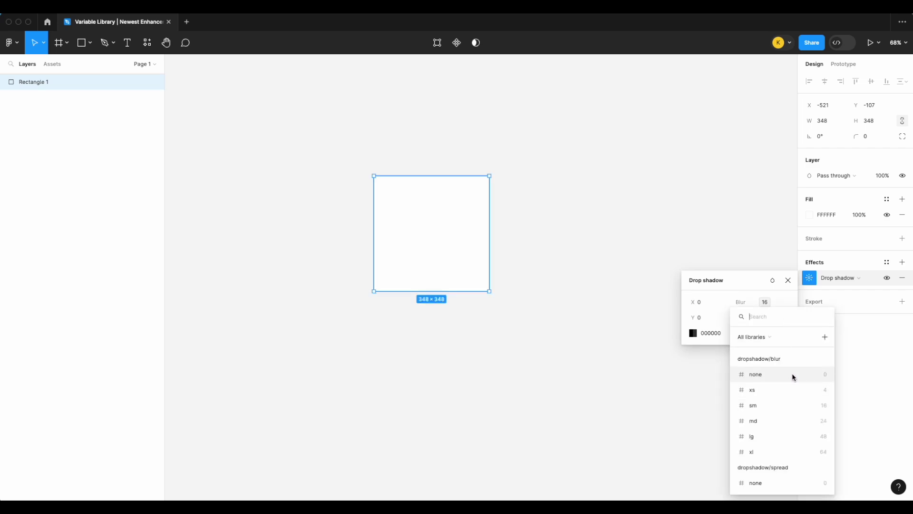
{"action": "left_click", "coordinate": [793, 374]}
{"action": "left_click", "coordinate": [784, 320]}
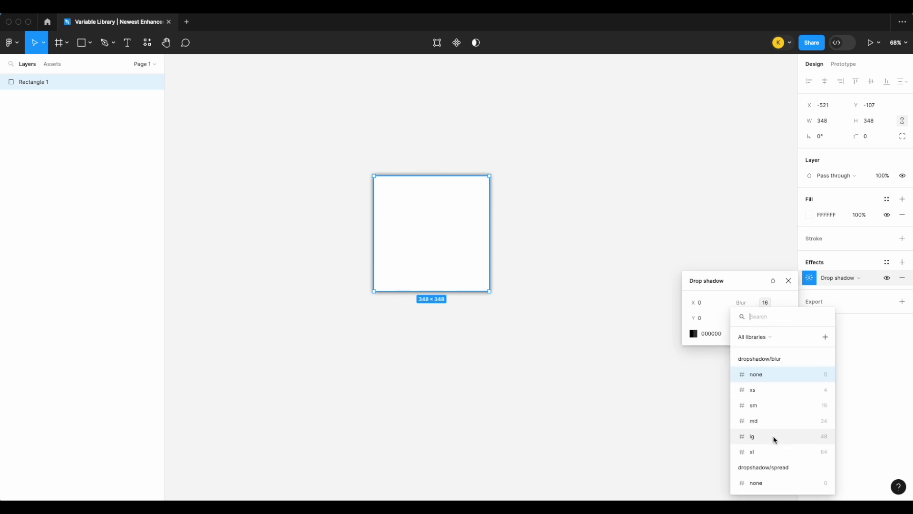
{"action": "scroll", "coordinate": [775, 438], "scroll_direction": "down", "scroll_amount": 3}
{"action": "left_click", "coordinate": [783, 417]}
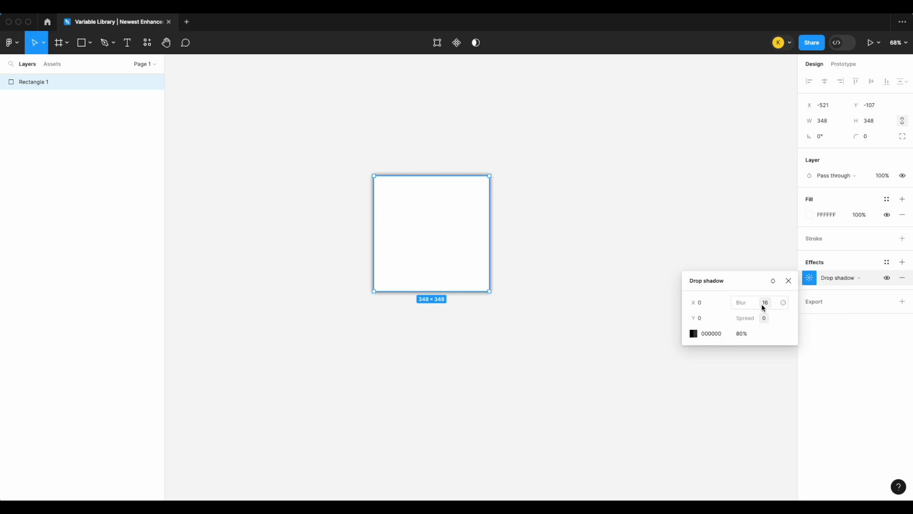
- Try the lg blur variable on the square's drop shadow, switch the blur back to sm and deselect the square
{"action": "key", "text": "shift+0"}
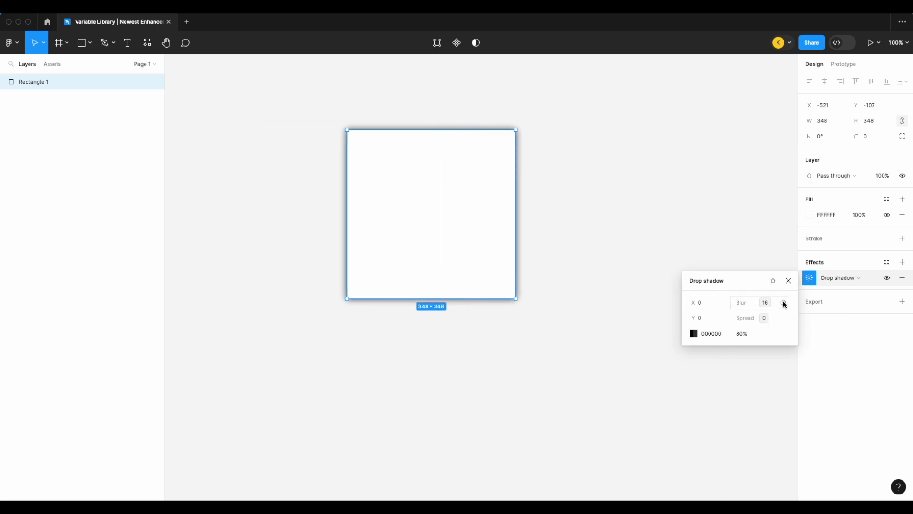
{"action": "left_click", "coordinate": [783, 303]}
{"action": "left_click", "coordinate": [776, 435]}
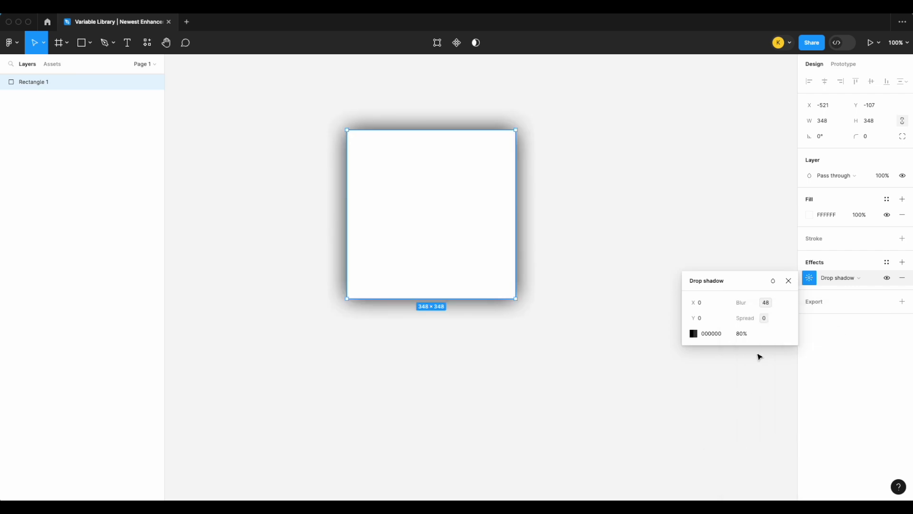
{"action": "left_click", "coordinate": [784, 302]}
{"action": "left_click", "coordinate": [787, 405]}
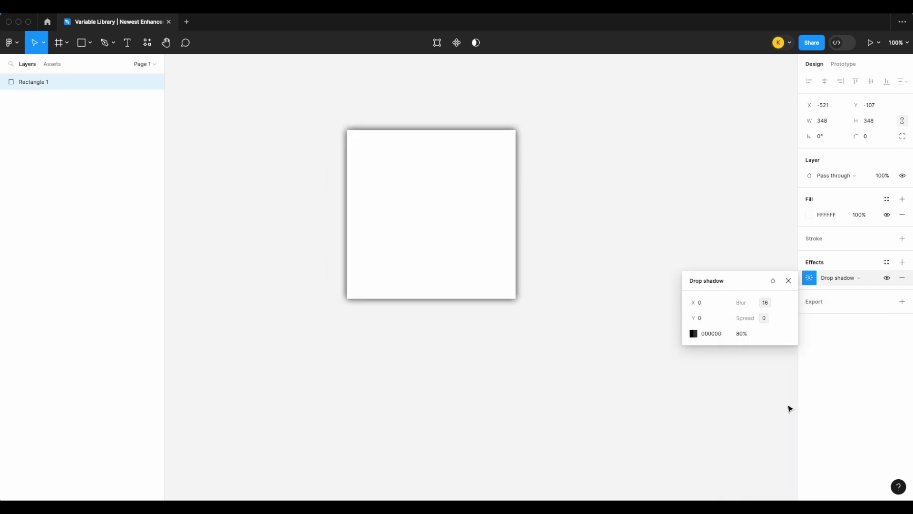
{"action": "left_click", "coordinate": [619, 404]}
- Set the opacity of the square's drop shadow to 100% and deselect the square
{"action": "left_click", "coordinate": [487, 261]}
{"action": "left_click", "coordinate": [809, 278]}
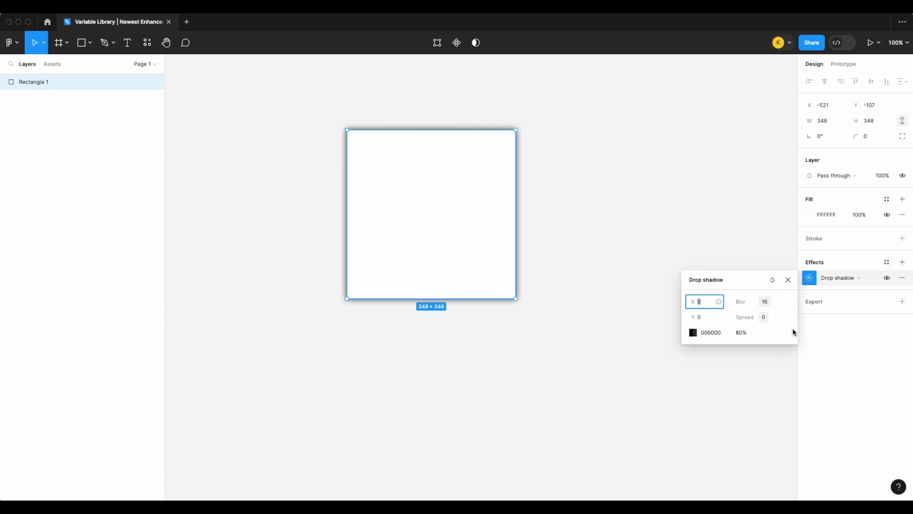
{"action": "left_click", "coordinate": [401, 344]}
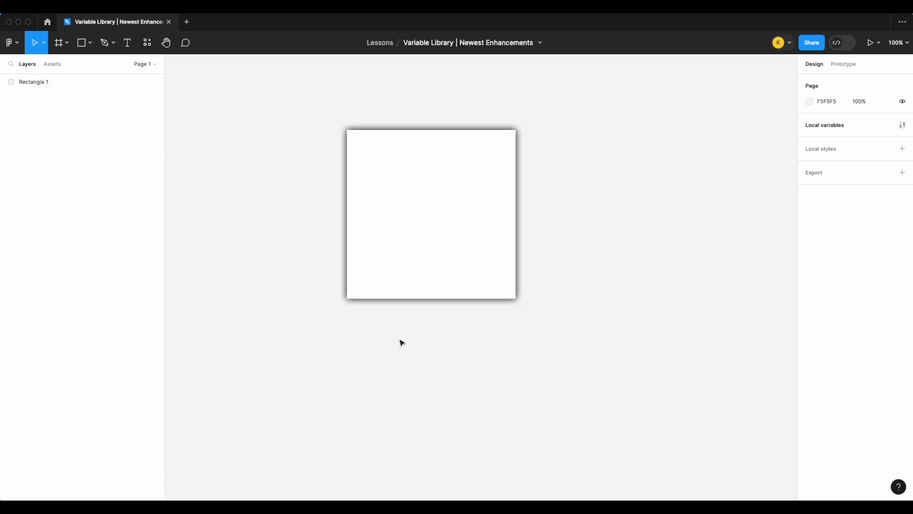
- Set the X and Y offsets of the square's drop shadow to -8 and deselect the square
{"action": "left_click", "coordinate": [500, 214]}
{"action": "left_click", "coordinate": [811, 278]}
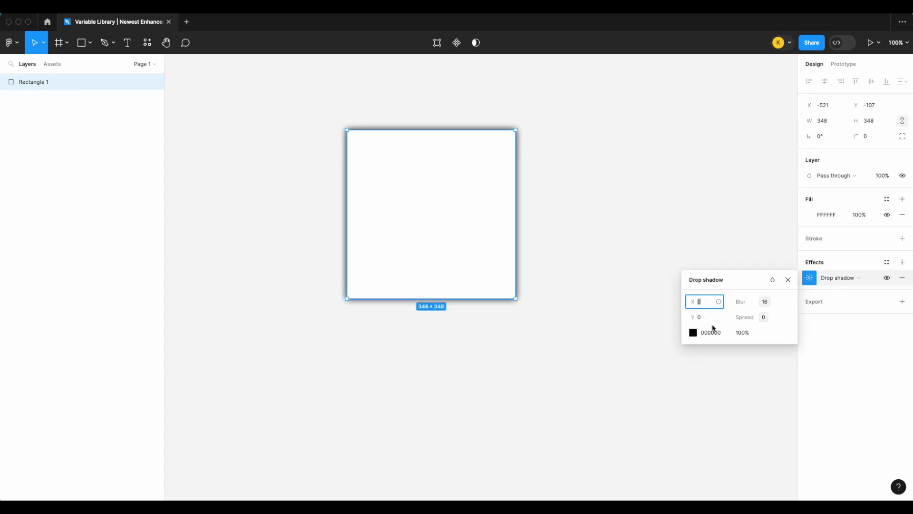
{"action": "type", "text": "-"}
{"action": "key", "text": "Return"}
{"action": "left_click", "coordinate": [709, 317]}
{"action": "type", "text": "-8"}
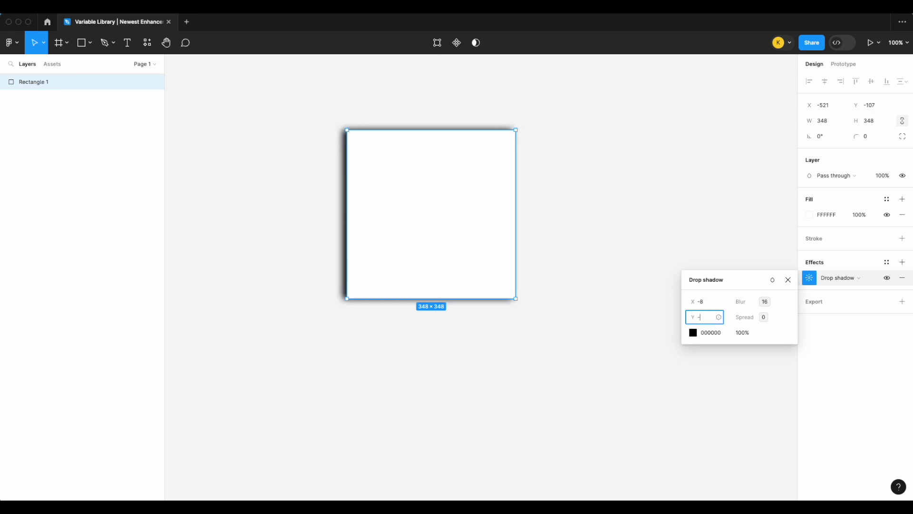
{"action": "key", "text": "Return"}
{"action": "left_click", "coordinate": [422, 395]}
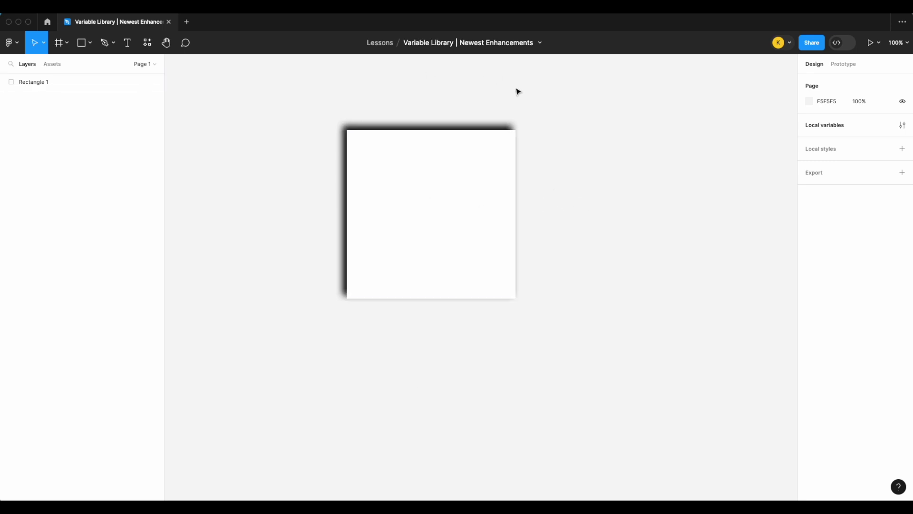
- Set the X and Y offsets of the square's drop shadow to 8 and deselect the square
{"action": "left_click", "coordinate": [515, 138]}
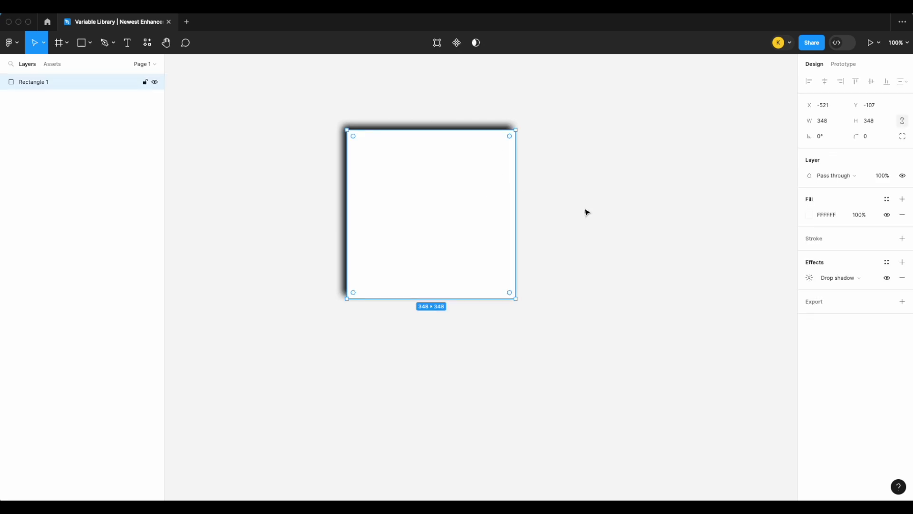
{"action": "left_click", "coordinate": [809, 277]}
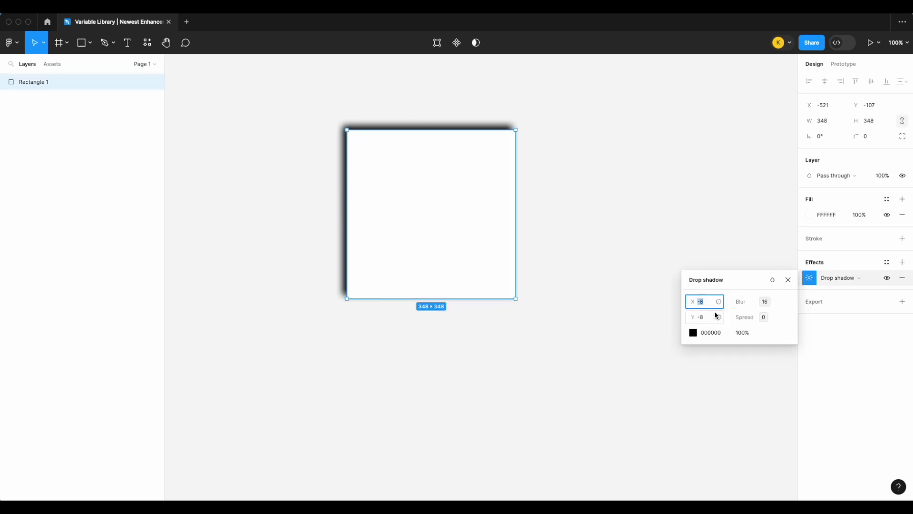
{"action": "type", "text": "8"}
{"action": "key", "text": "Return"}
{"action": "left_click", "coordinate": [709, 322]}
{"action": "type", "text": "8"}
{"action": "left_click", "coordinate": [573, 348]}
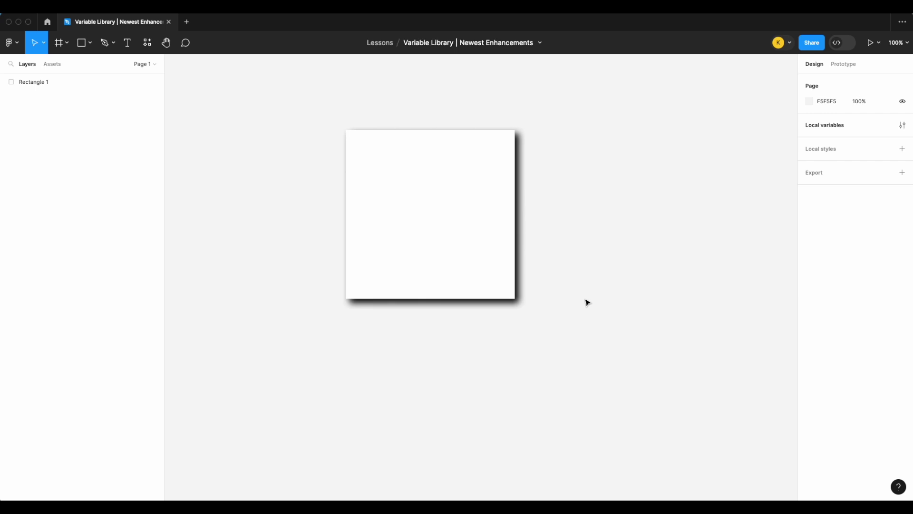
- Add a text label reading "Positioning variable - X" on the canvas beside the square
{"action": "left_click", "coordinate": [127, 43]}
{"action": "scroll", "coordinate": [542, 171], "scroll_direction": "right", "scroll_amount": 5}
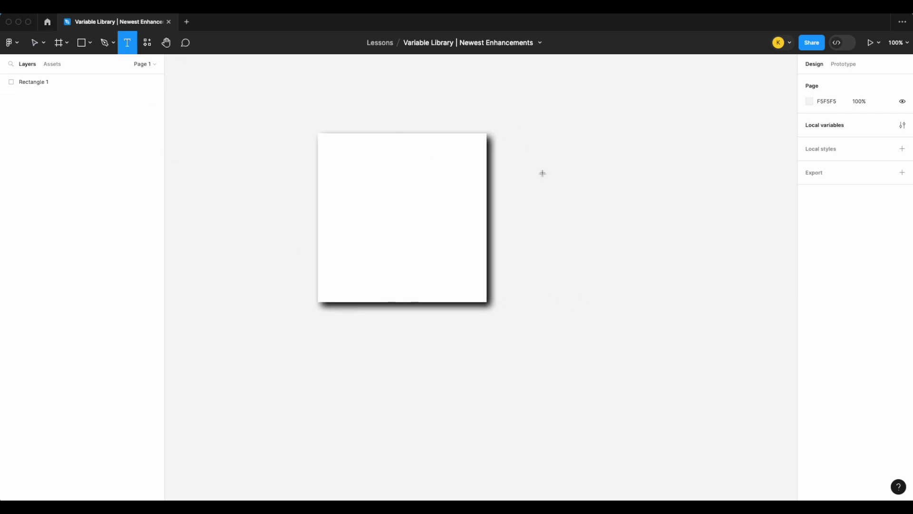
{"action": "left_click_drag", "start_coordinate": [586, 174], "coordinate": [703, 208]}
{"action": "scroll", "coordinate": [705, 210], "scroll_direction": "up", "scroll_amount": 3}
{"action": "scroll", "coordinate": [706, 212], "scroll_direction": "right", "scroll_amount": 1}
{"action": "type", "text": "Positioning "}
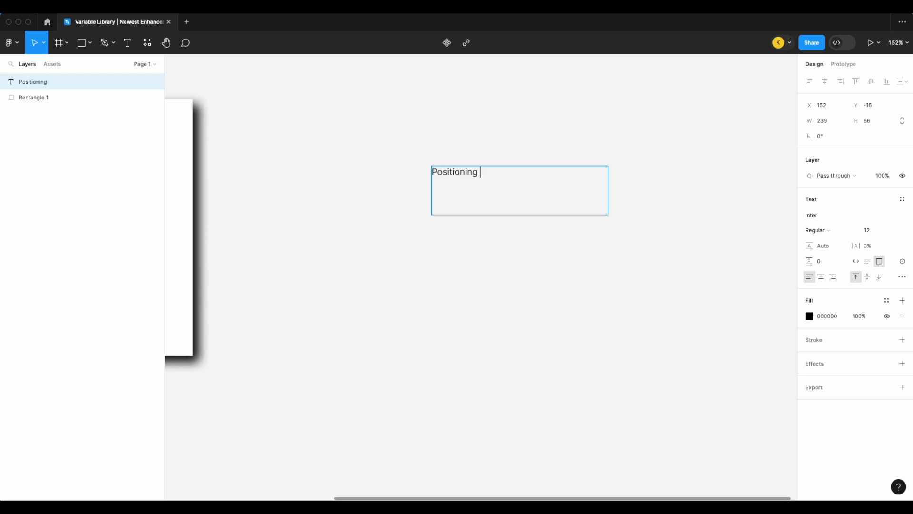
{"action": "type", "text": "variable - X"}
- Duplicate the label below the original, change its text to "Positioning variable - Y" and adjust its position
{"action": "mouse_move", "coordinate": [497, 214]}
{"action": "left_mouse_down"}
{"action": "mouse_move", "coordinate": [497, 180]}
{"action": "mouse_move", "coordinate": [501, 210]}
{"action": "left_mouse_up"}
{"action": "double_click", "coordinate": [501, 210]}
{"action": "left_click", "coordinate": [527, 203]}
{"action": "key", "text": "BackSpace"}
{"action": "type", "text": "Y"}
{"action": "key", "text": "Escape"}
{"action": "left_click_drag", "start_coordinate": [499, 204], "coordinate": [500, 196]}
- Set only the X offset of the square's drop shadow to -8
{"action": "scroll", "coordinate": [497, 195], "scroll_direction": "left", "scroll_amount": 3}
{"action": "scroll", "coordinate": [497, 195], "scroll_direction": "left", "scroll_amount": 5}
{"action": "scroll", "coordinate": [500, 210], "scroll_direction": "down", "scroll_amount": 3}
{"action": "key", "text": "shift+Tab"}
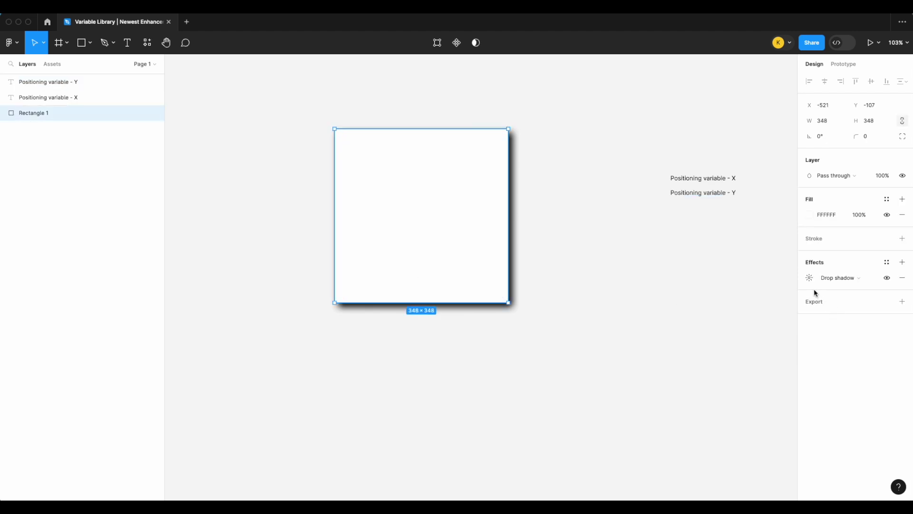
{"action": "left_click", "coordinate": [810, 277]}
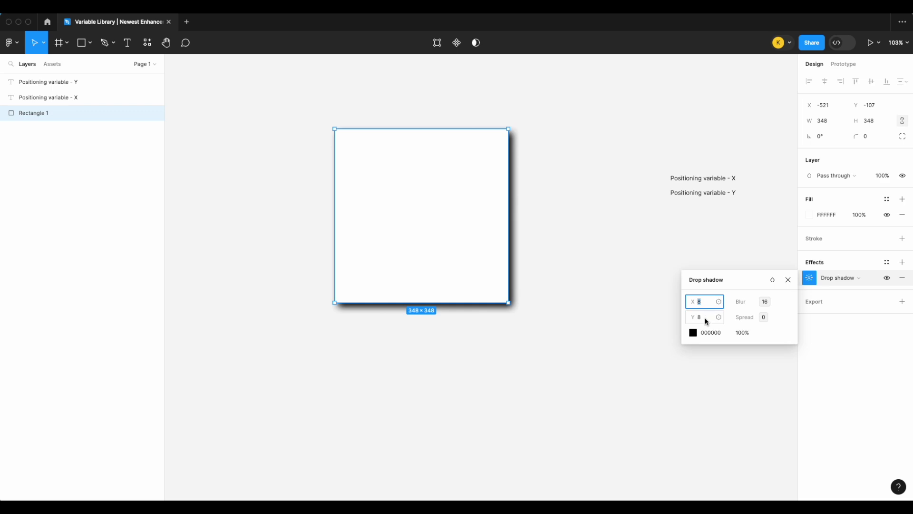
{"action": "type", "text": "-8"}
{"action": "key", "text": "Return"}
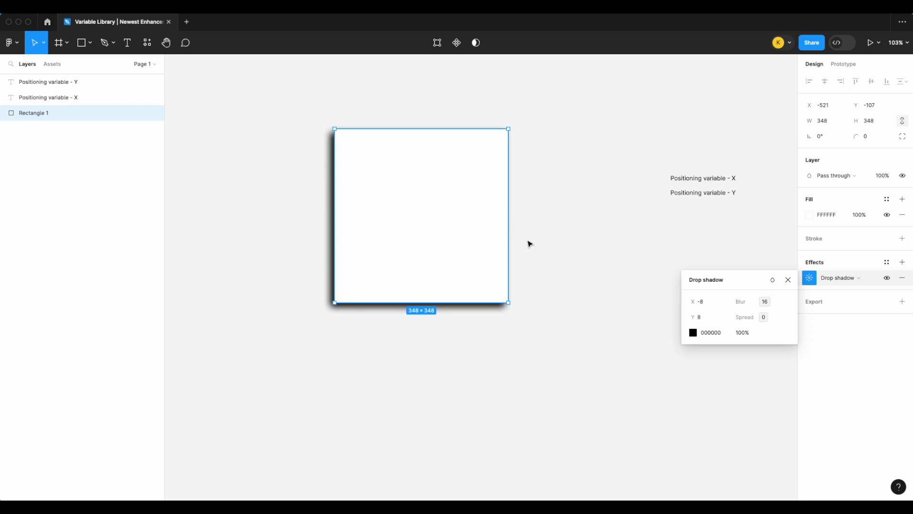
- Set the X offset of the square's drop shadow back to 8
{"action": "left_click", "coordinate": [702, 301]}
{"action": "key", "text": "BackSpace"}
{"action": "type", "text": "8"}
{"action": "key", "text": "Return"}
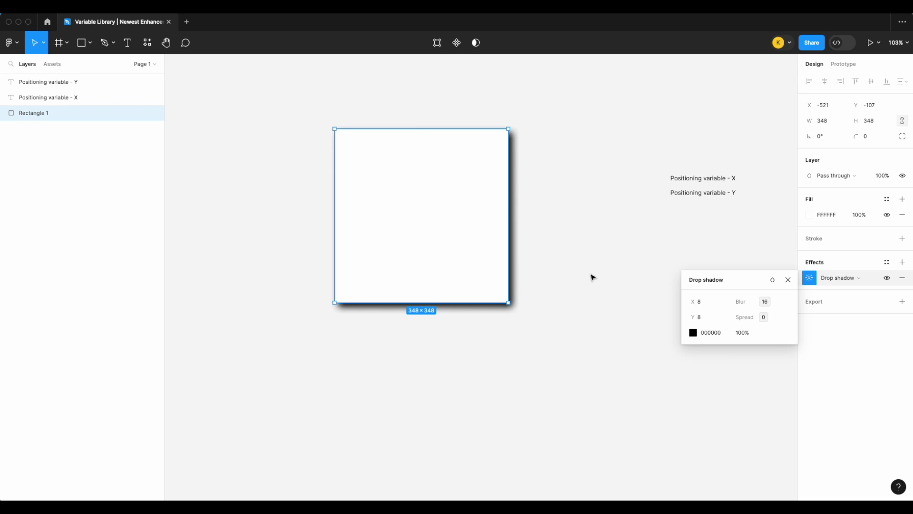
- Close the drop shadow settings and delete both positioning variable text labels from the canvas
{"action": "left_click", "coordinate": [788, 280]}
{"action": "left_click", "coordinate": [708, 259]}
{"action": "scroll", "coordinate": [708, 261], "scroll_direction": "right", "scroll_amount": 2}
{"action": "scroll", "coordinate": [708, 260], "scroll_direction": "down", "scroll_amount": 2}
{"action": "left_click_drag", "start_coordinate": [671, 191], "coordinate": [665, 173]}
{"action": "key", "text": "Delete"}
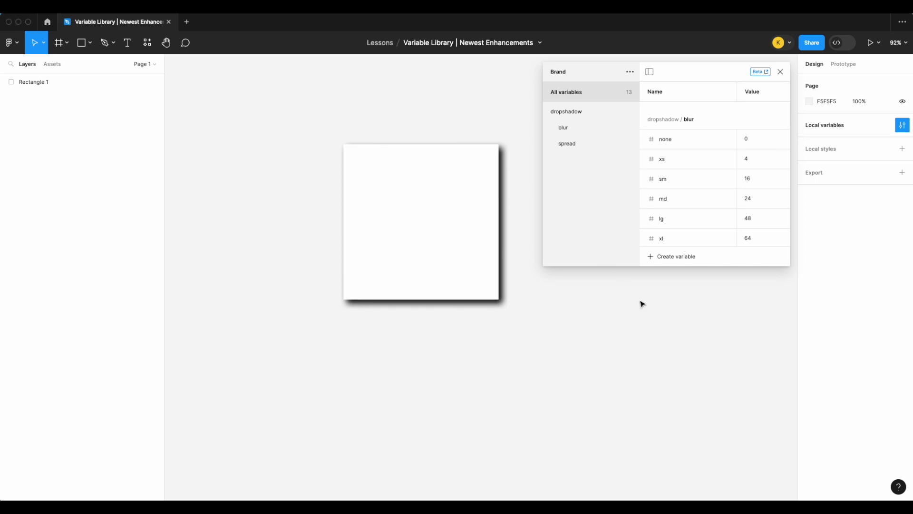
- Create a number variable named dropshadow/positioning/none with the value 0 in the Brand collection
{"action": "scroll", "coordinate": [640, 302], "scroll_direction": "right", "scroll_amount": 3}
{"action": "left_click", "coordinate": [697, 262]}
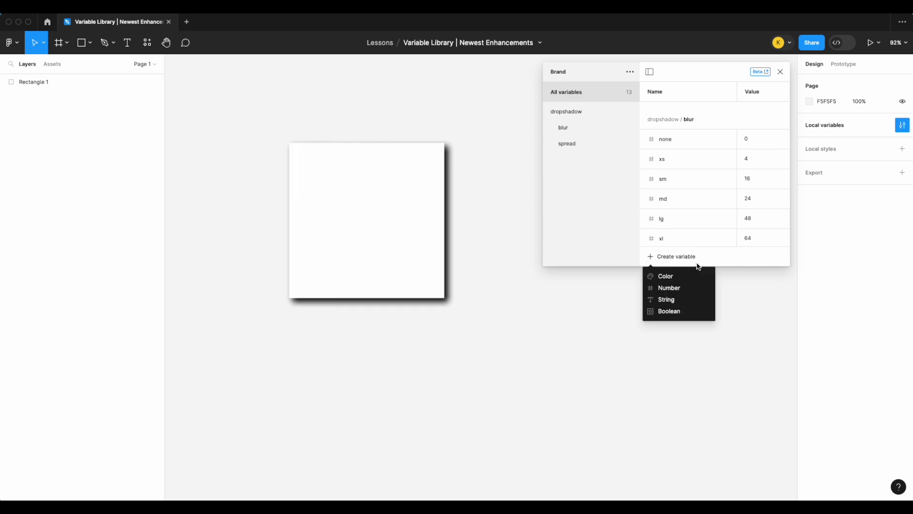
{"action": "left_click", "coordinate": [669, 288]}
{"action": "type", "text": "dow/posi"}
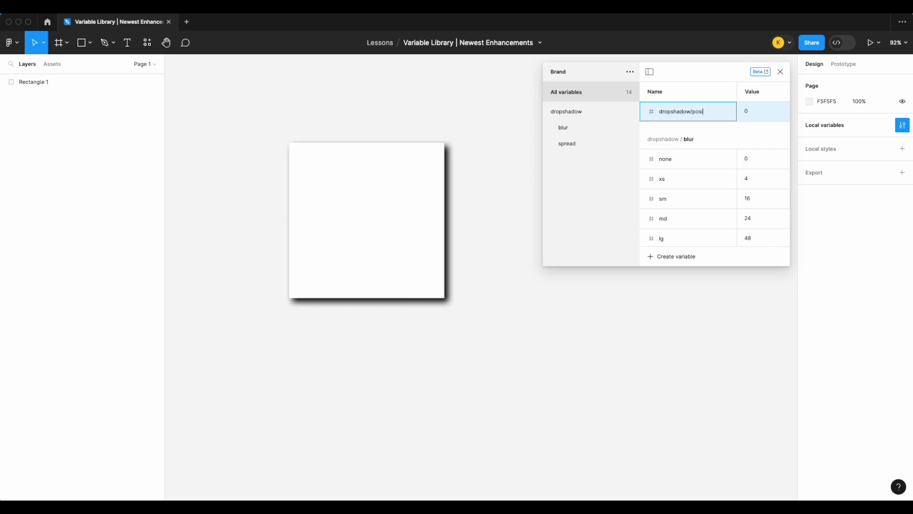
{"action": "type", "text": "pshadow/positioning/none"}
{"action": "key", "text": "Return"}
{"action": "scroll", "coordinate": [710, 171], "scroll_direction": "down", "scroll_amount": 3}
{"action": "scroll", "coordinate": [710, 176], "scroll_direction": "up", "scroll_amount": 5}
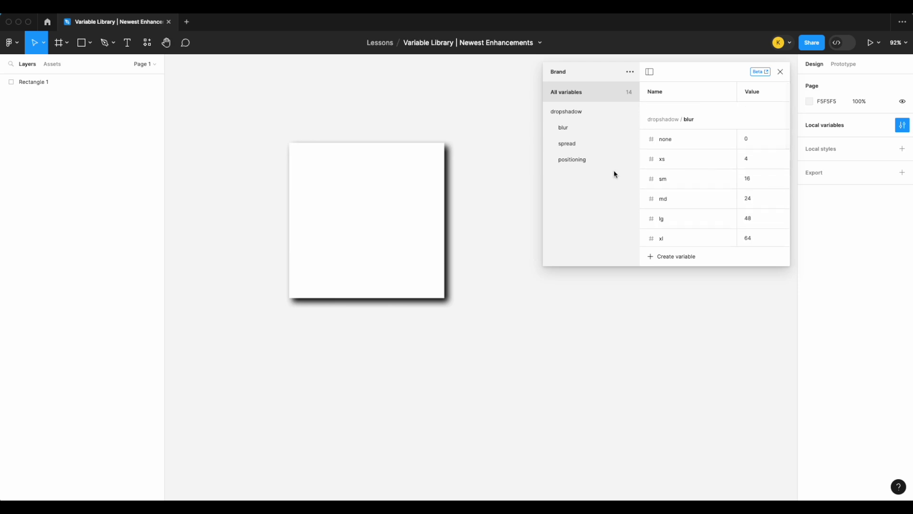
- Add a number variable named xxxs with the value 2 to the positioning group
{"action": "left_click", "coordinate": [566, 160]}
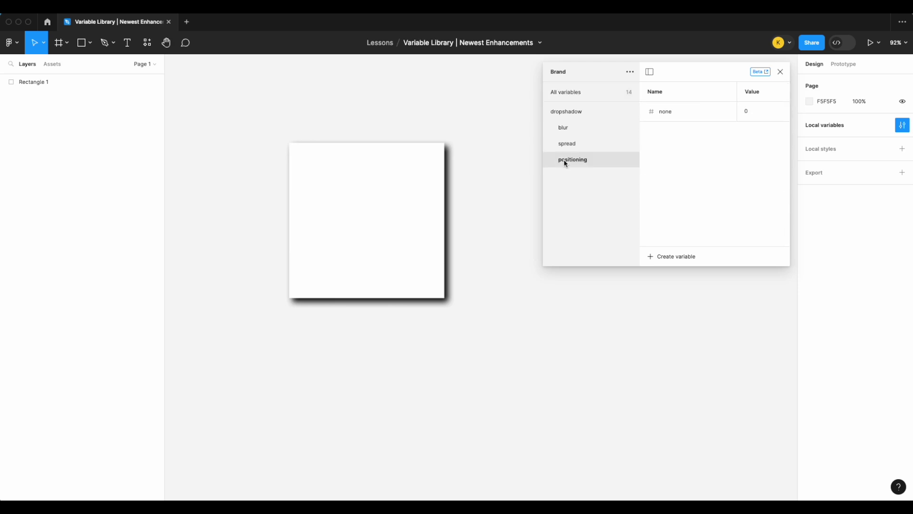
{"action": "left_click", "coordinate": [679, 257]}
{"action": "left_click", "coordinate": [680, 287]}
{"action": "type", "text": "xxxs"}
{"action": "left_click", "coordinate": [757, 128]}
{"action": "type", "text": "2"}
{"action": "key", "text": "Return"}
- Add a number variable named xxs with the value 4 to the positioning group
{"action": "left_click", "coordinate": [676, 258]}
{"action": "left_click", "coordinate": [679, 287]}
{"action": "type", "text": "xxs"}
{"action": "left_click", "coordinate": [758, 150]}
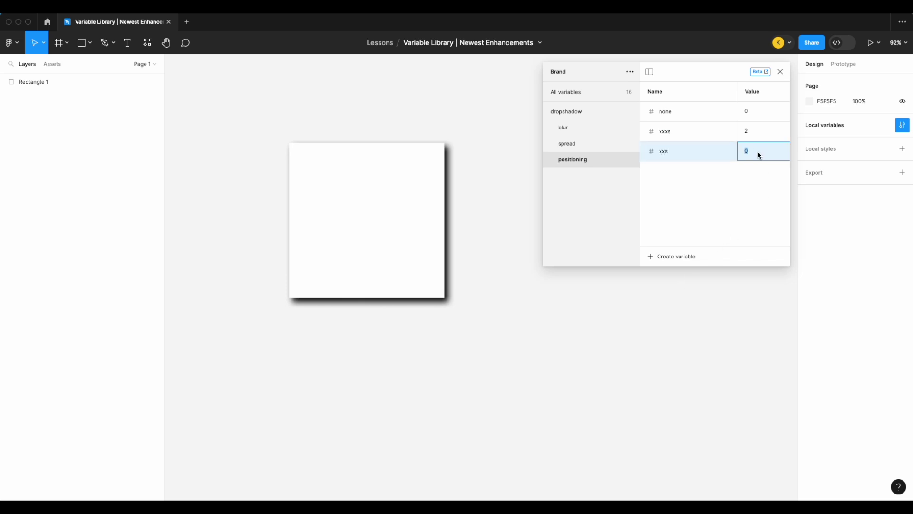
{"action": "type", "text": "4"}
{"action": "key", "text": "Return"}
- Add a number variable named xs with the value 8 to the positioning group
{"action": "left_click", "coordinate": [671, 257]}
{"action": "left_click", "coordinate": [671, 287]}
{"action": "type", "text": "xs"}
{"action": "left_click", "coordinate": [747, 172]}
{"action": "type", "text": "8"}
{"action": "key", "text": "Return"}
- Add a number variable named sm with the value 12 to the positioning group
{"action": "left_click", "coordinate": [676, 257]}
{"action": "left_click", "coordinate": [674, 287]}
{"action": "type", "text": "s"}
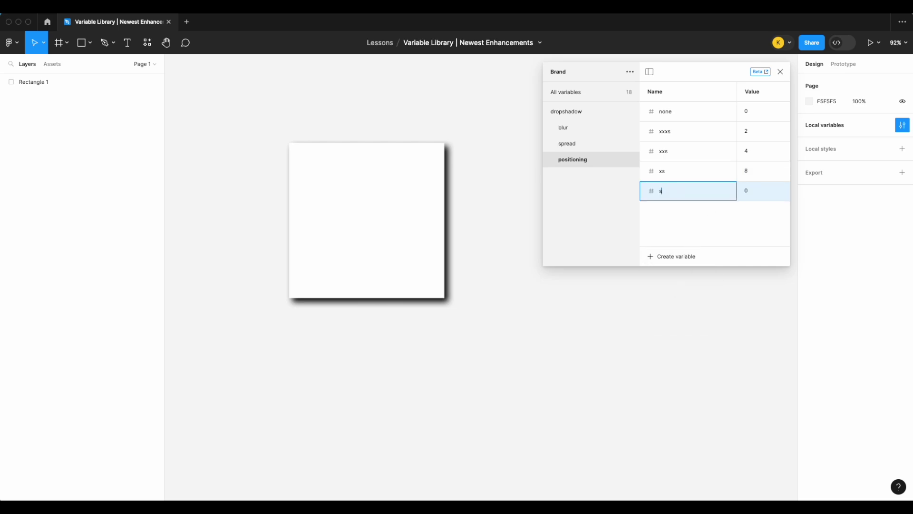
{"action": "left_click", "coordinate": [755, 191]}
- Add a number variable named md with the value 16 to the positioning group
{"action": "left_click", "coordinate": [677, 257]}
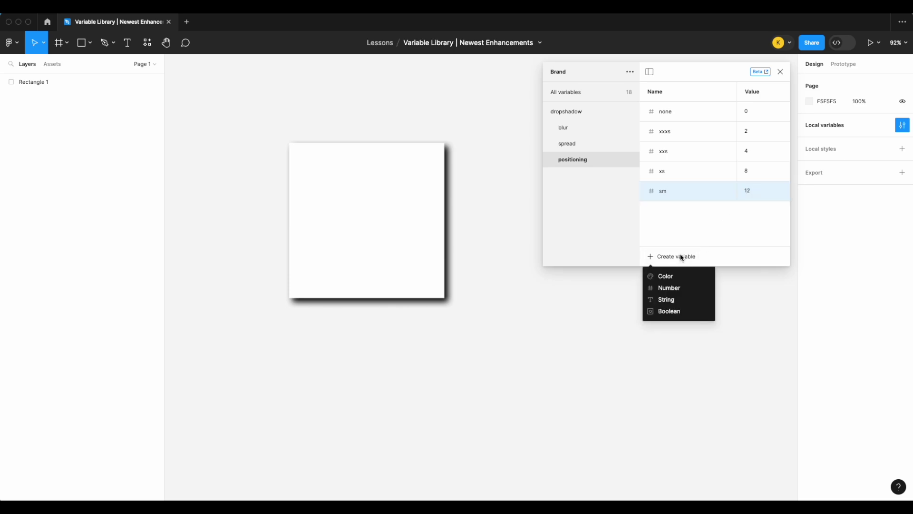
{"action": "left_click", "coordinate": [675, 286]}
{"action": "type", "text": "md"}
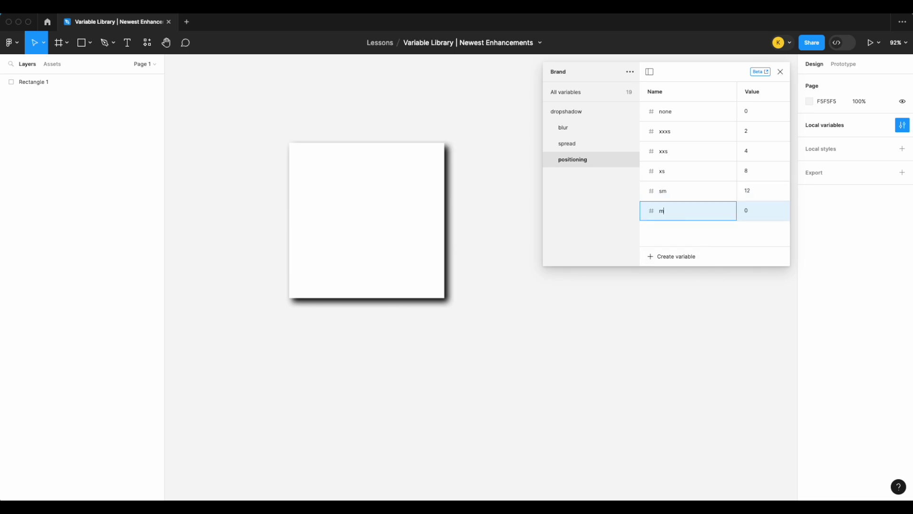
{"action": "left_click", "coordinate": [756, 213]}
{"action": "type", "text": "16"}
{"action": "key", "text": "Return"}
- Add a number variable named lg with the value 20 to the positioning group
{"action": "left_click", "coordinate": [677, 256]}
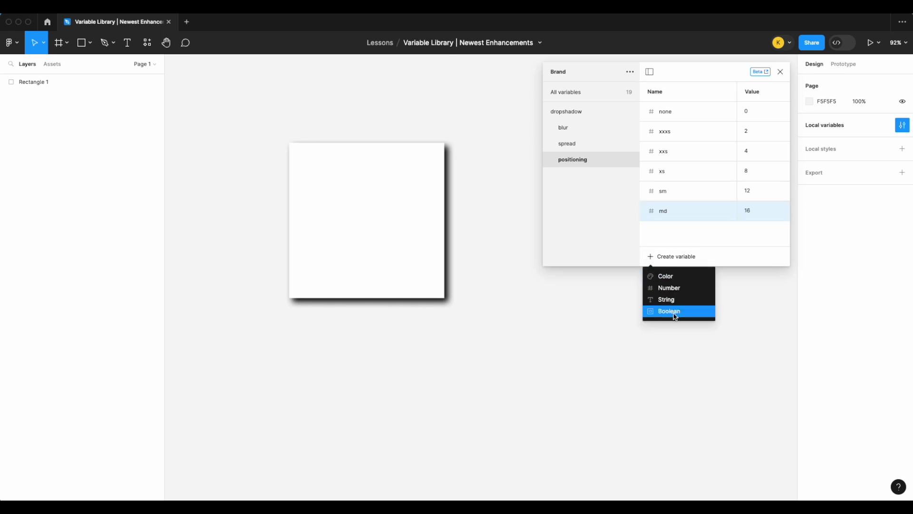
{"action": "left_click", "coordinate": [679, 287]}
{"action": "type", "text": "lg"}
{"action": "left_click", "coordinate": [758, 229]}
{"action": "type", "text": "20"}
{"action": "key", "text": "Return"}
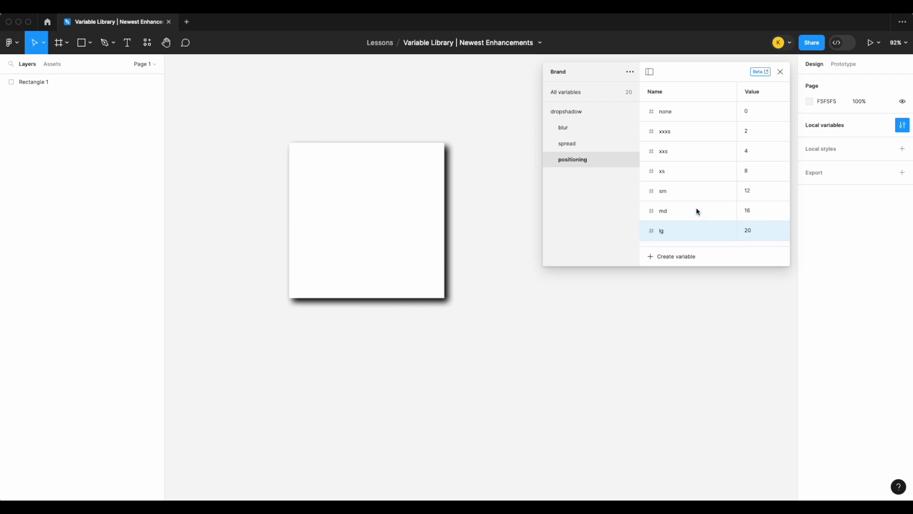
- Add a number variable named xl with the value 24 to the positioning group
{"action": "left_click", "coordinate": [676, 256]}
{"action": "left_click", "coordinate": [674, 287]}
{"action": "type", "text": "xl"}
{"action": "left_click", "coordinate": [755, 238]}
{"action": "type", "text": "24"}
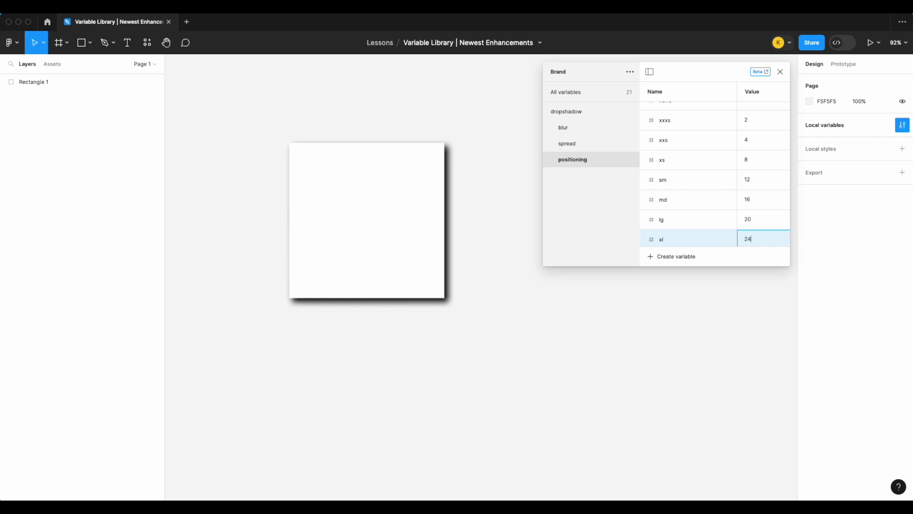
- Add a number variable named xxl with the value 32 to the positioning group
{"action": "left_click", "coordinate": [681, 256]}
{"action": "left_click", "coordinate": [676, 287]}
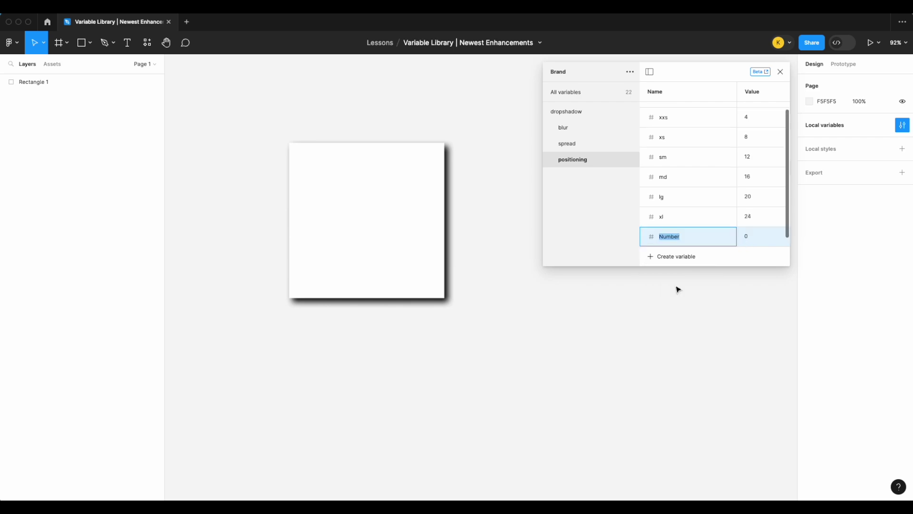
{"action": "type", "text": "x"}
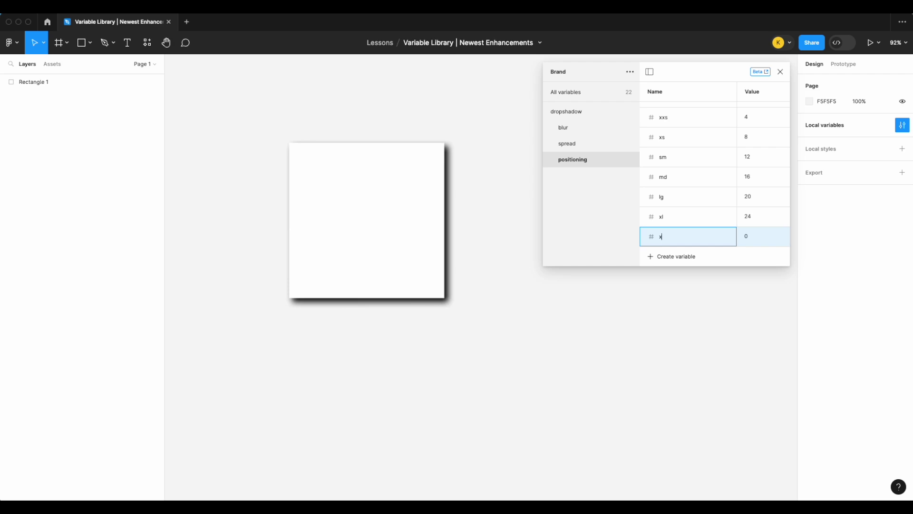
{"action": "left_click", "coordinate": [751, 237]}
{"action": "type", "text": "32"}
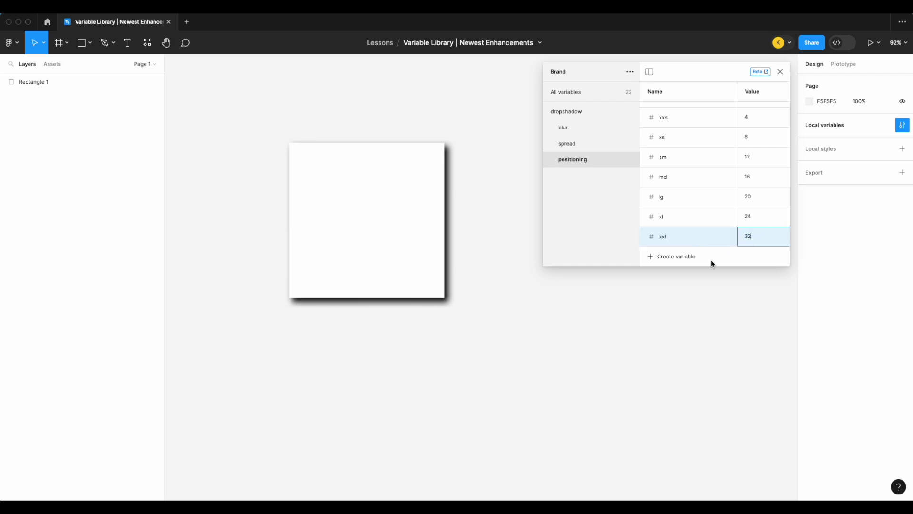
- Add a number variable named xxxl with the value 48 to the positioning group
{"action": "left_click", "coordinate": [712, 258]}
{"action": "left_click", "coordinate": [676, 287]}
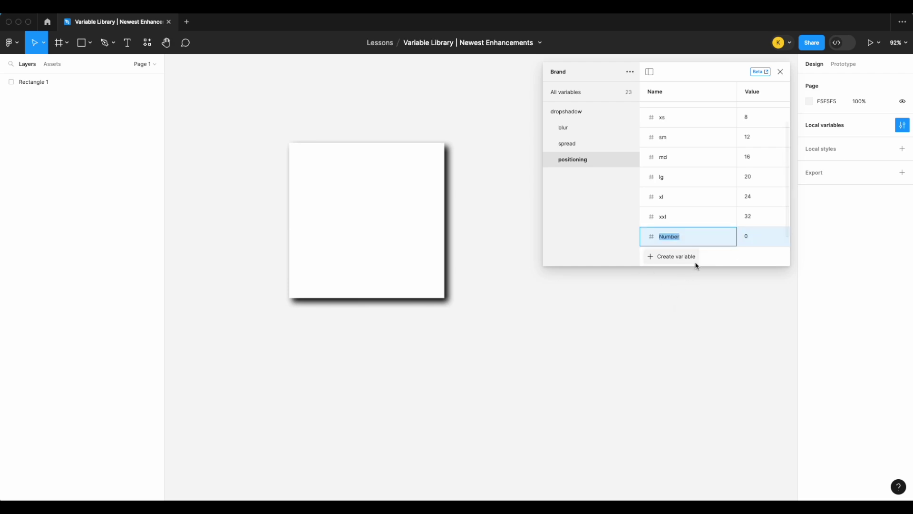
{"action": "type", "text": "xxxl"}
{"action": "left_click", "coordinate": [758, 235]}
{"action": "type", "text": "48"}
{"action": "key", "text": "Return"}
- Apply the xl spread variable (-20) and the xl blur variable (64) to the square's drop shadow
{"action": "left_click", "coordinate": [355, 236]}
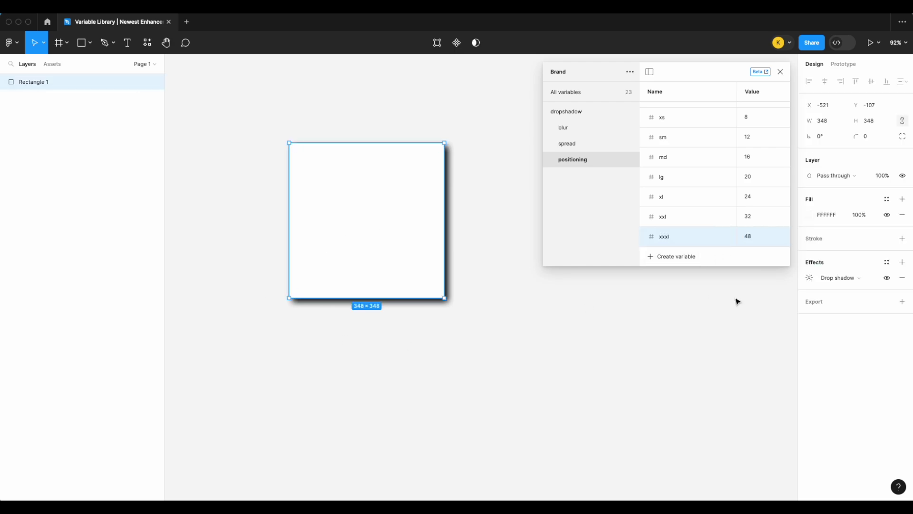
{"action": "left_click", "coordinate": [809, 278]}
{"action": "left_click", "coordinate": [779, 323]}
{"action": "scroll", "coordinate": [762, 428], "scroll_direction": "down", "scroll_amount": 2}
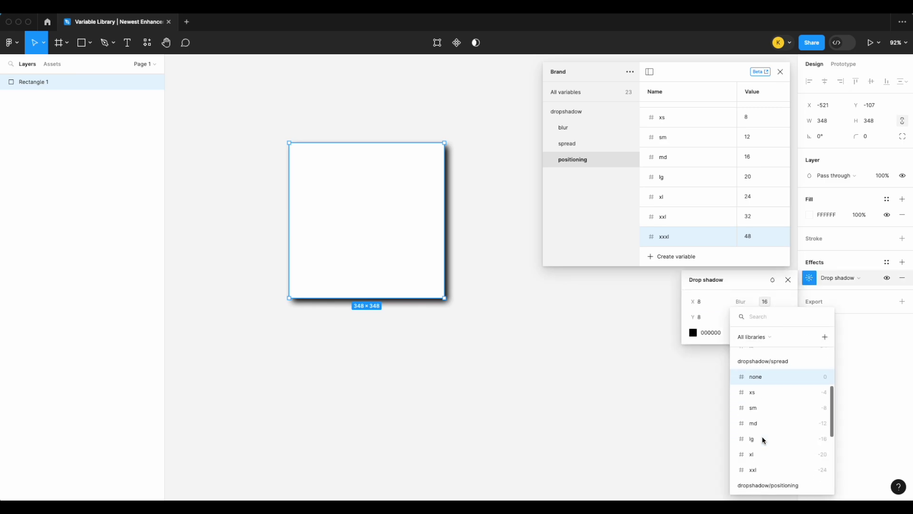
{"action": "left_click", "coordinate": [775, 459]}
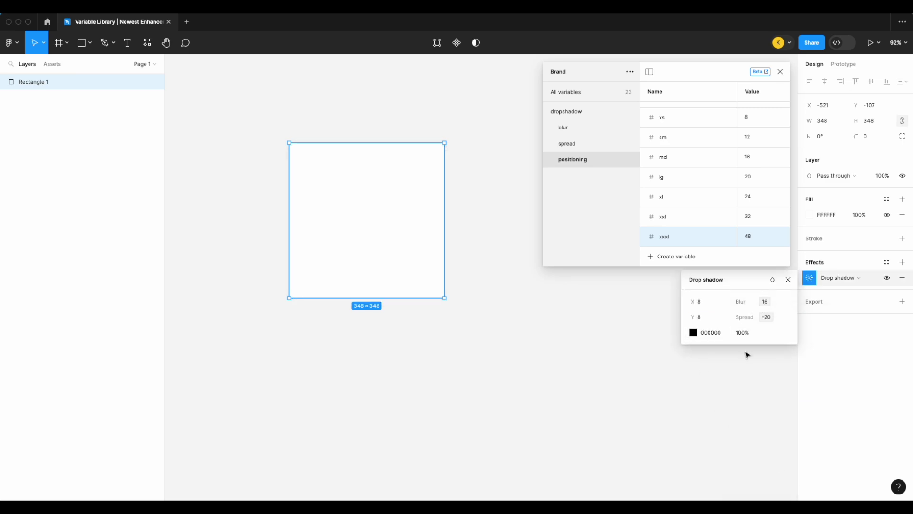
{"action": "left_click", "coordinate": [783, 301]}
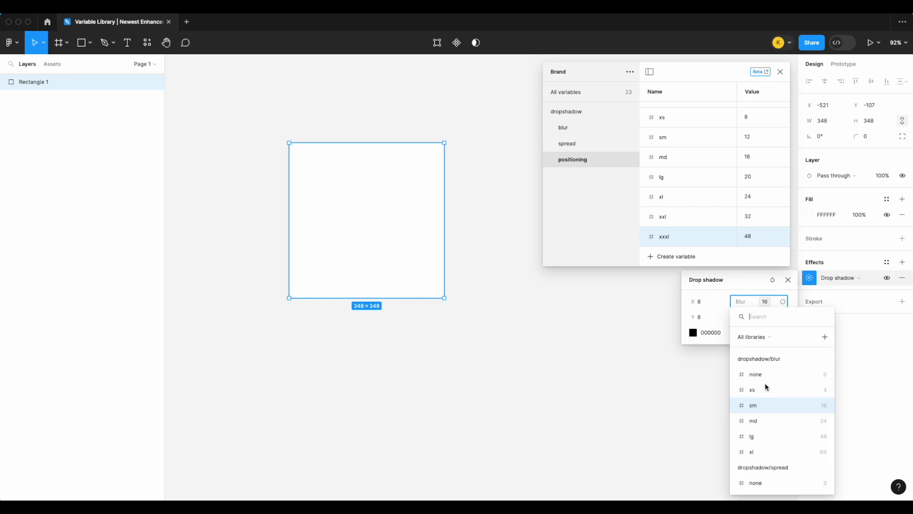
{"action": "left_click", "coordinate": [767, 443]}
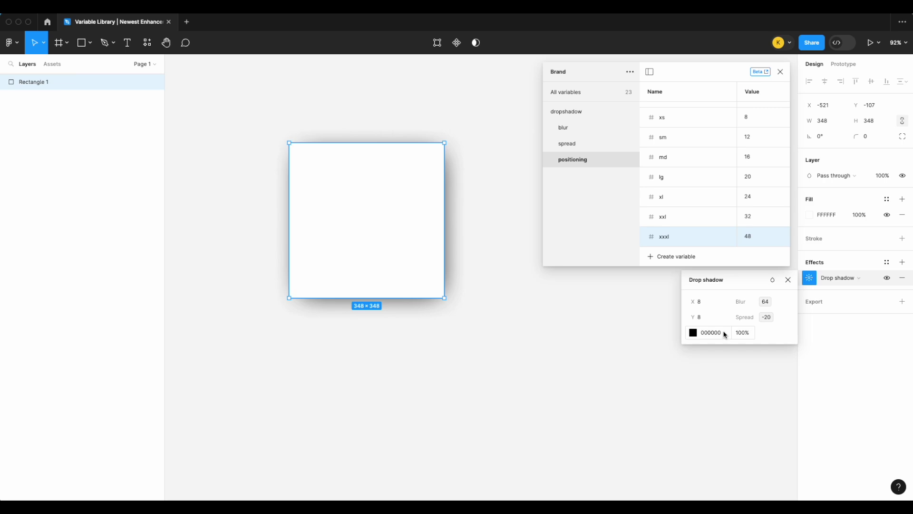
- Apply the positioning variables md (16) to the drop shadow's X offset and xxl (32) to its Y offset
{"action": "left_click", "coordinate": [718, 301]}
{"action": "scroll", "coordinate": [723, 437], "scroll_direction": "up", "scroll_amount": 3}
{"action": "scroll", "coordinate": [724, 437], "scroll_direction": "down", "scroll_amount": 3}
{"action": "scroll", "coordinate": [725, 439], "scroll_direction": "down", "scroll_amount": 1}
{"action": "left_click", "coordinate": [738, 419]}
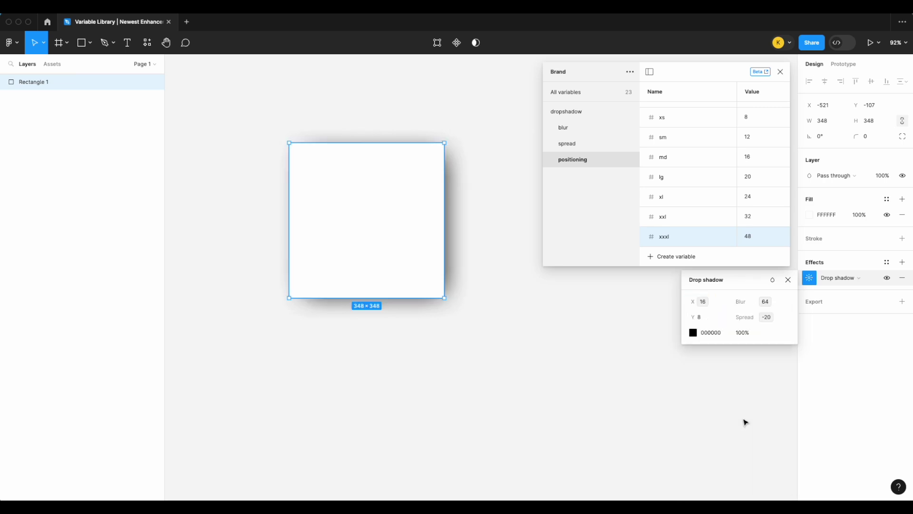
{"action": "left_click", "coordinate": [719, 317]}
{"action": "scroll", "coordinate": [731, 455], "scroll_direction": "down", "scroll_amount": 5}
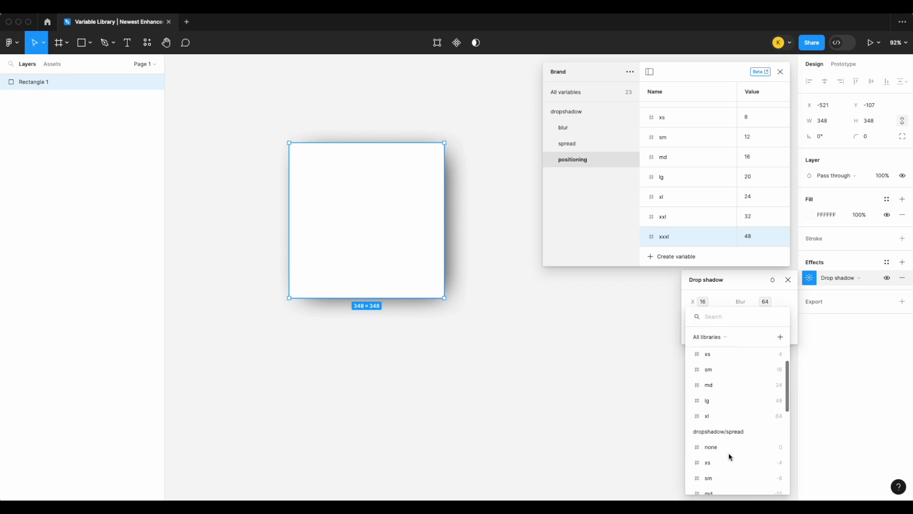
{"action": "left_click", "coordinate": [732, 467]}
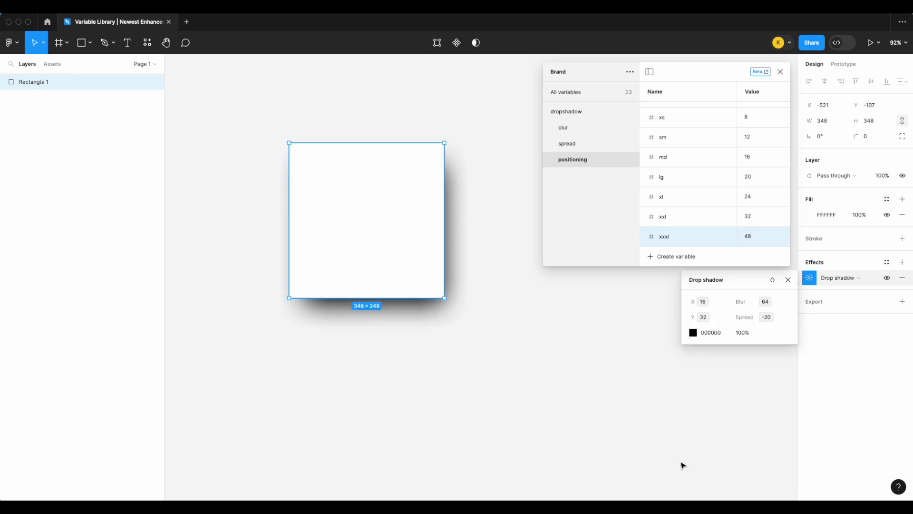
- Set the opacity of the square's drop shadow colour to 50% and deselect the square
{"action": "left_click", "coordinate": [567, 404]}
{"action": "scroll", "coordinate": [568, 404], "scroll_direction": "down", "scroll_amount": 3}
{"action": "scroll", "coordinate": [567, 404], "scroll_direction": "right", "scroll_amount": 3}
{"action": "scroll", "coordinate": [505, 359], "scroll_direction": "down", "scroll_amount": 2}
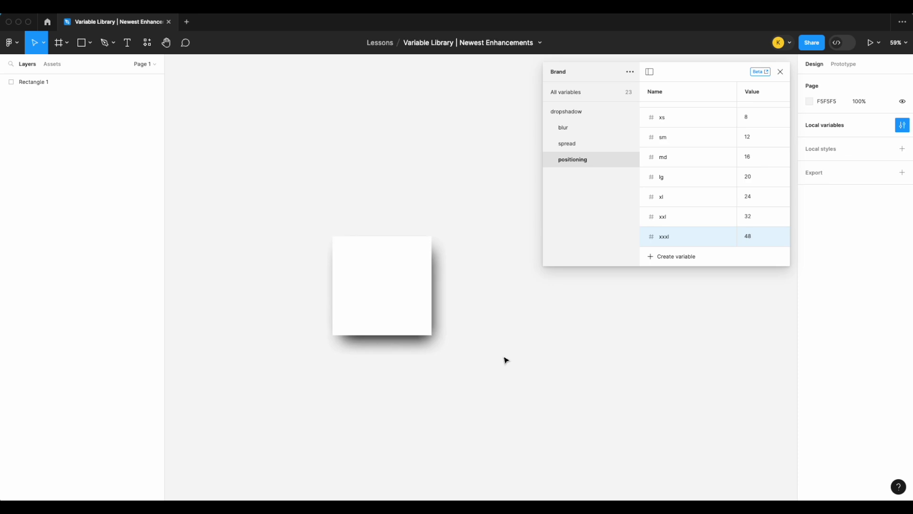
{"action": "left_click", "coordinate": [427, 332]}
{"action": "left_click", "coordinate": [809, 277]}
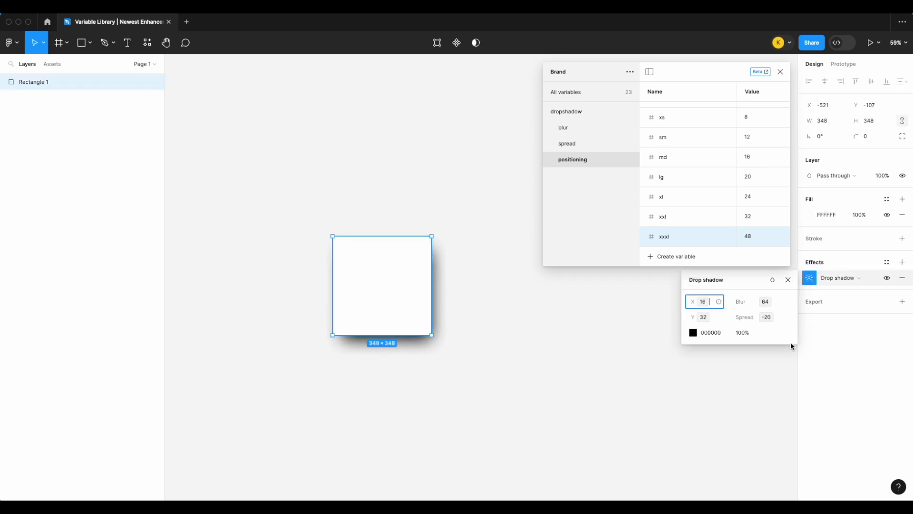
{"action": "left_click", "coordinate": [746, 333]}
{"action": "key", "text": "BackSpace"}
{"action": "key", "text": "Return"}
{"action": "left_click", "coordinate": [493, 378]}
- Change the square's drop shadow colour to light grey C1C1C1, then deselect the square and close the variables
{"action": "left_click", "coordinate": [392, 302]}
{"action": "left_click", "coordinate": [810, 278]}
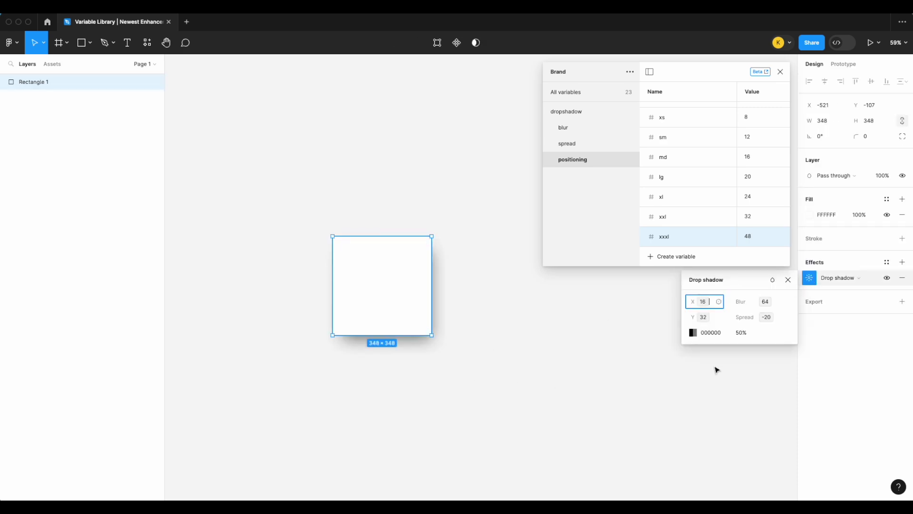
{"action": "left_click", "coordinate": [693, 332]}
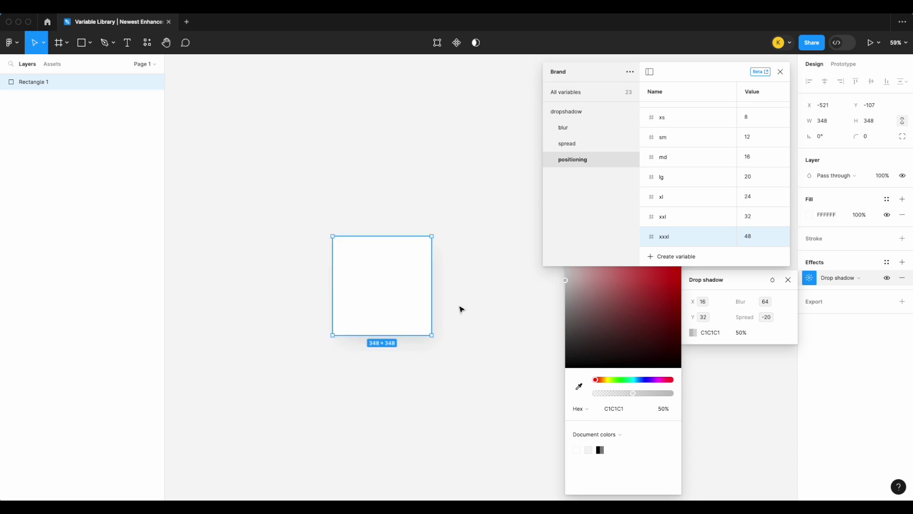
{"action": "left_click", "coordinate": [461, 309]}
{"action": "scroll", "coordinate": [461, 310], "scroll_direction": "up", "scroll_amount": 5}
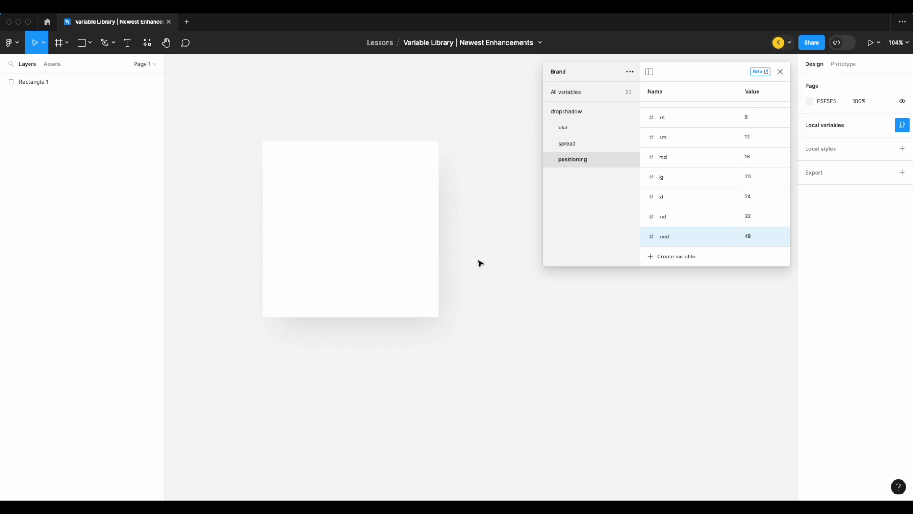
{"action": "key", "text": "Escape"}
{"action": "scroll", "coordinate": [584, 180], "scroll_direction": "left", "scroll_amount": 1}
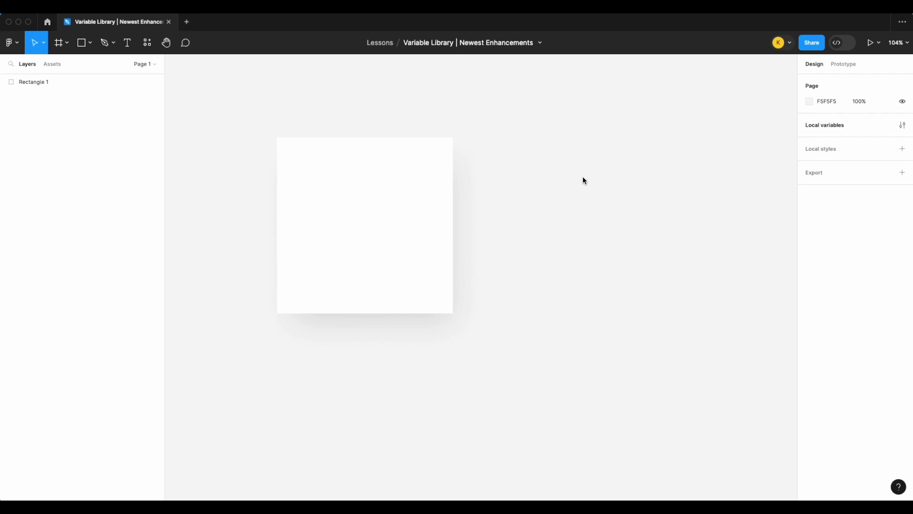
- Create a number variable named borderWidth/none with the value 0 in the Brand collection
{"action": "left_click", "coordinate": [902, 126]}
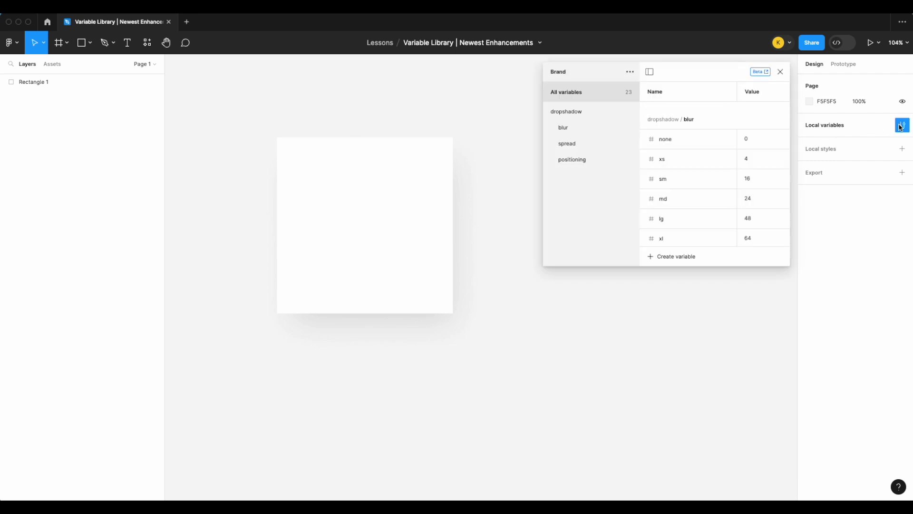
{"action": "left_click", "coordinate": [680, 256]}
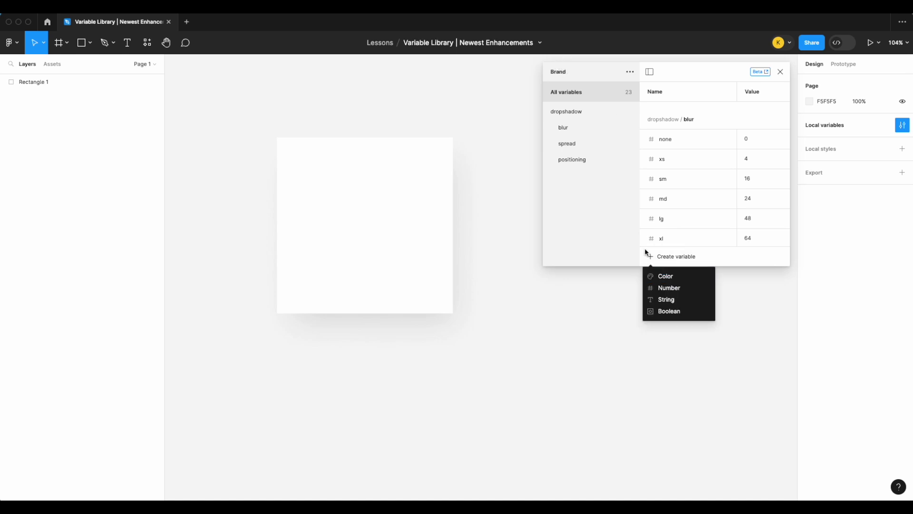
{"action": "left_click", "coordinate": [672, 287]}
{"action": "type", "text": "borderWidth"}
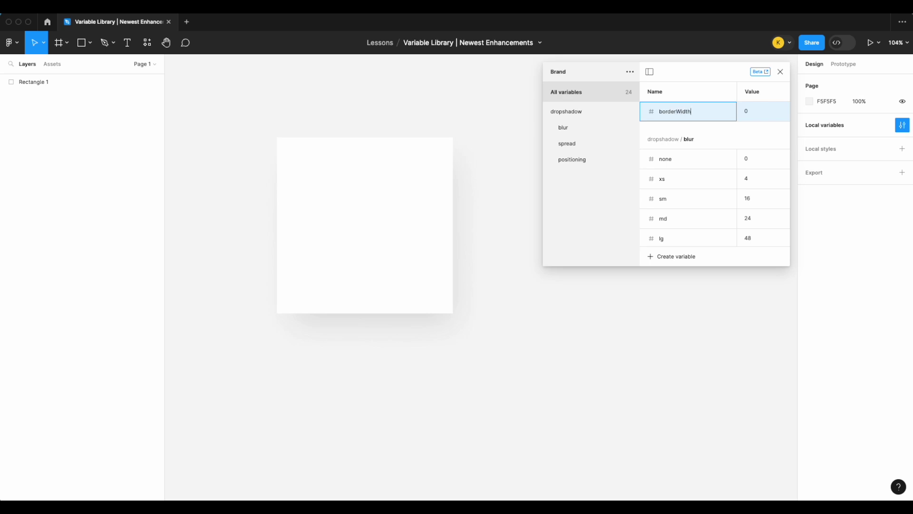
{"action": "type", "text": "/none"}
{"action": "left_click", "coordinate": [762, 113]}
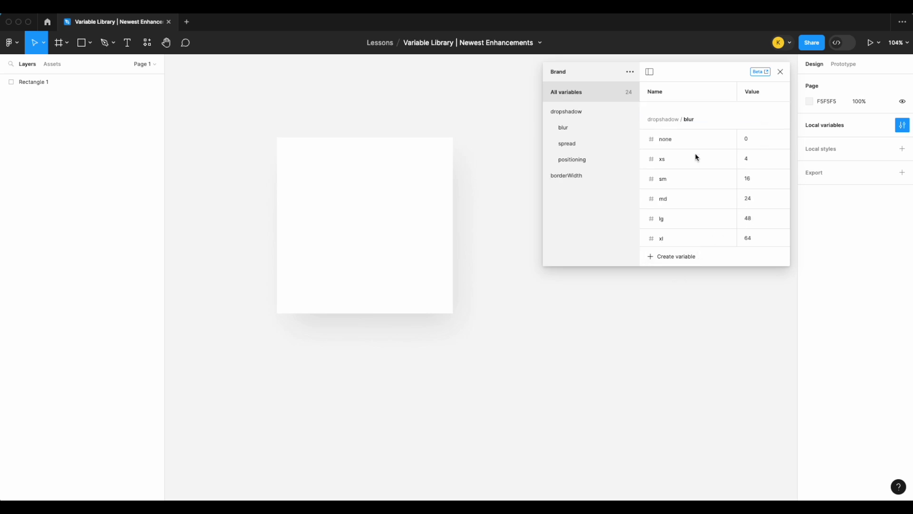
- Add a number variable named sm with the value 1 to the borderWidth group
{"action": "left_click", "coordinate": [583, 175]}
{"action": "left_click", "coordinate": [686, 258]}
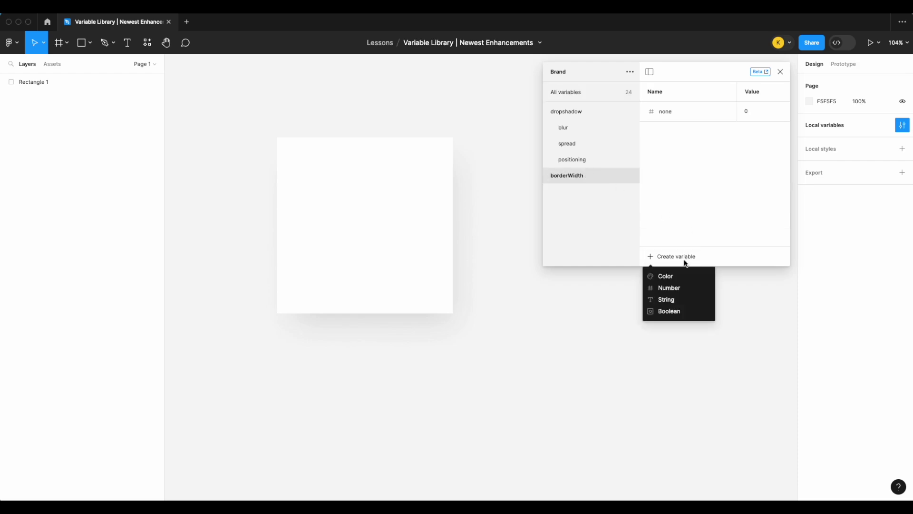
{"action": "left_click", "coordinate": [680, 288]}
{"action": "type", "text": "sm"}
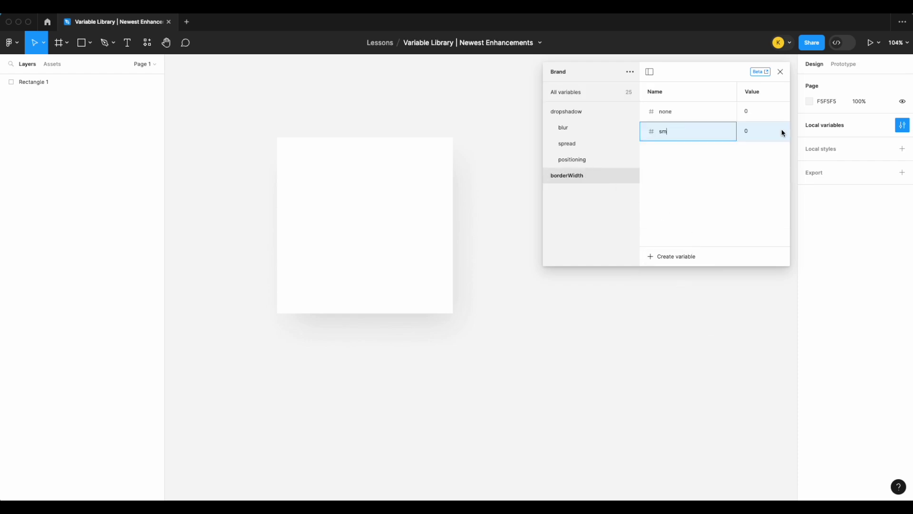
{"action": "key", "text": "Return"}
{"action": "left_click", "coordinate": [755, 136]}
{"action": "type", "text": "1"}
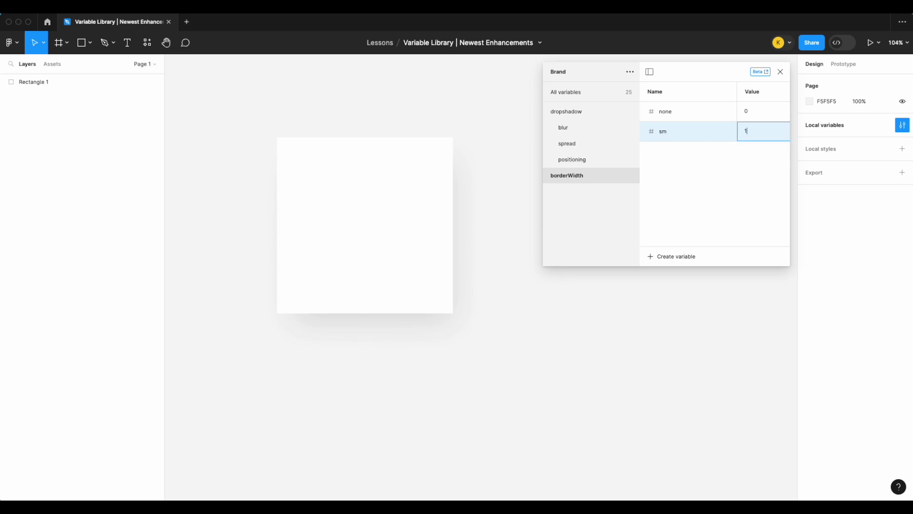
- Add a number variable named md with the value 2 to the borderWidth group
{"action": "left_click", "coordinate": [664, 256]}
{"action": "left_click", "coordinate": [672, 291]}
{"action": "type", "text": "md"}
{"action": "left_click", "coordinate": [749, 151]}
{"action": "type", "text": "2"}
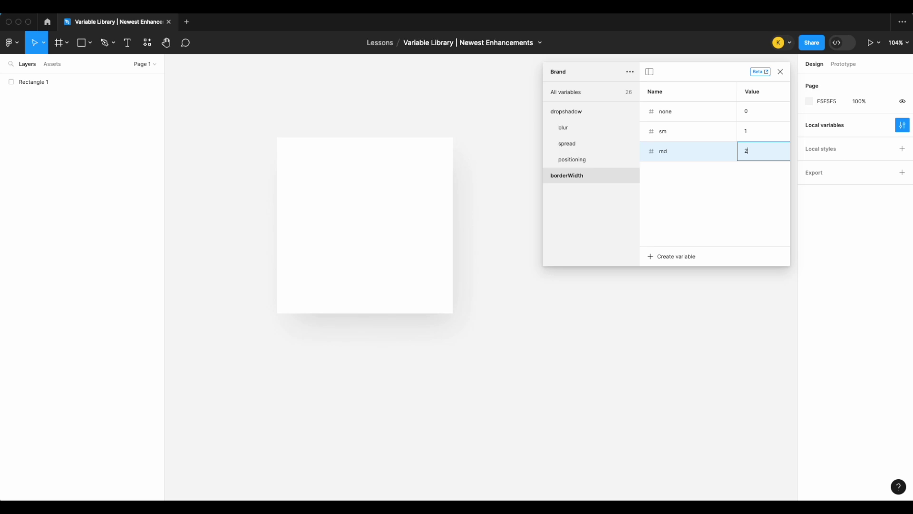
{"action": "key", "text": "Return"}
- Add a number variable named lg with the value 4 to the borderWidth group
{"action": "left_click", "coordinate": [673, 256]}
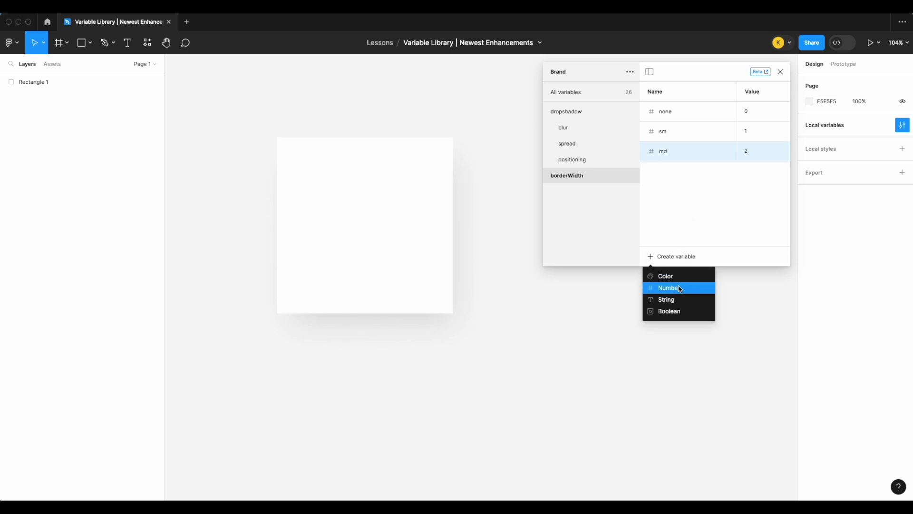
{"action": "left_click", "coordinate": [682, 288]}
{"action": "key", "text": "BackSpace"}
{"action": "type", "text": "lg"}
{"action": "left_click", "coordinate": [756, 172]}
{"action": "type", "text": "4"}
{"action": "key", "text": "Return"}
- Close the variables and add a stroke to the white square
{"action": "left_click", "coordinate": [442, 233]}
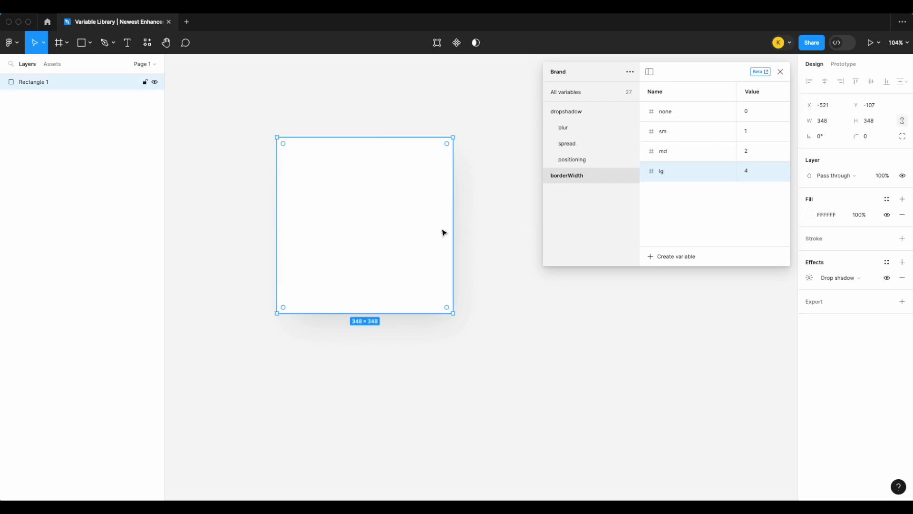
{"action": "left_click", "coordinate": [781, 72]}
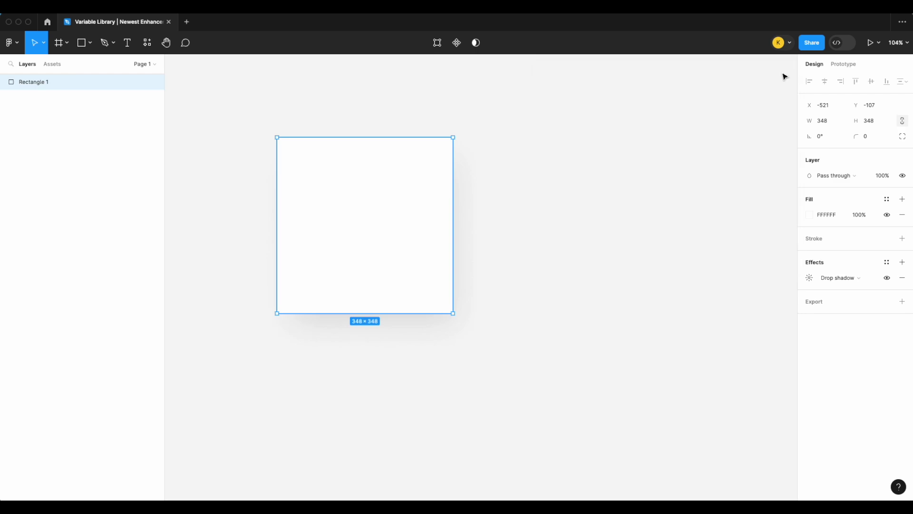
{"action": "left_click", "coordinate": [902, 239]}
{"action": "scroll", "coordinate": [571, 295], "scroll_direction": "left", "scroll_amount": 2}
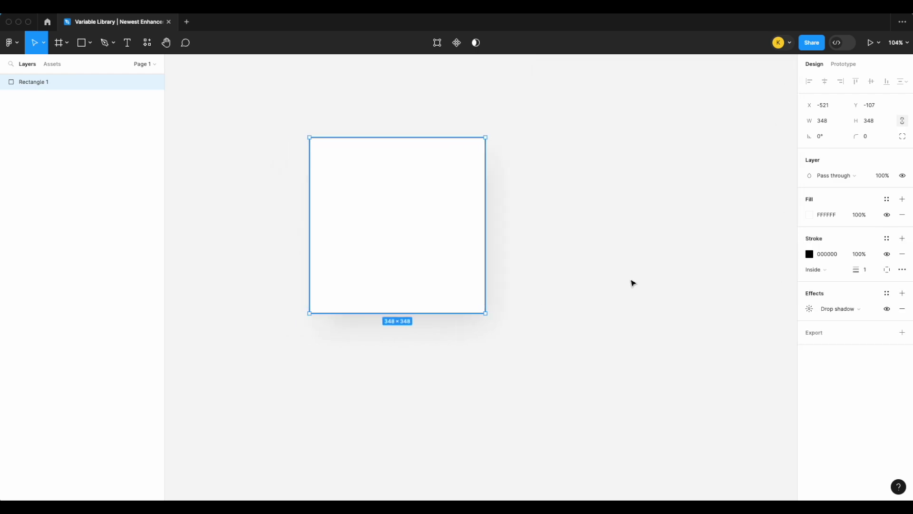
{"action": "scroll", "coordinate": [693, 272], "scroll_direction": "up", "scroll_amount": 3}
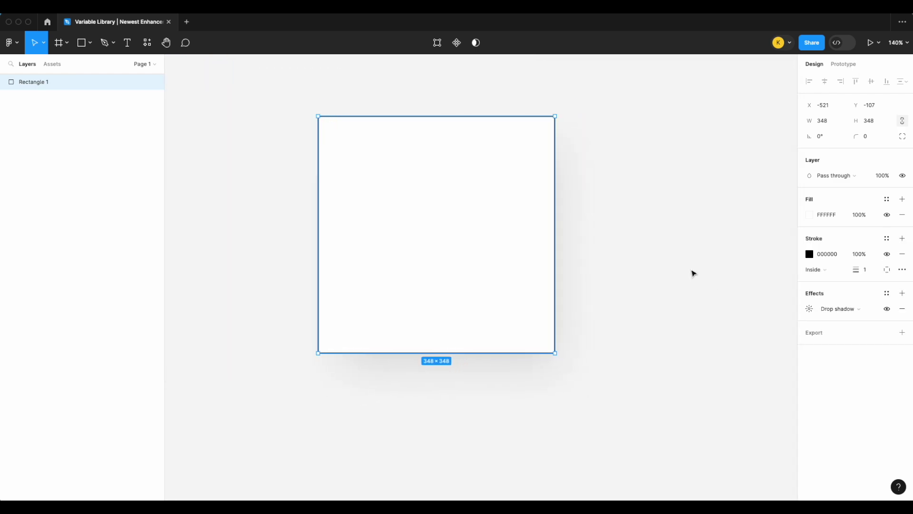
- Apply the borderWidth variable lg (4) to the square's stroke weight and deselect the square
{"action": "left_click", "coordinate": [872, 272]}
{"action": "right_click", "coordinate": [872, 273]}
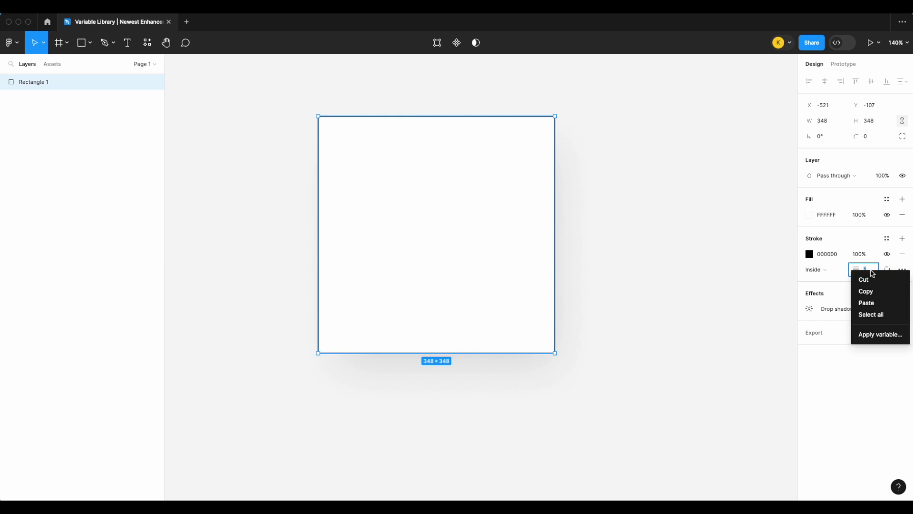
{"action": "left_click", "coordinate": [876, 334]}
{"action": "scroll", "coordinate": [855, 392], "scroll_direction": "down", "scroll_amount": 10}
{"action": "scroll", "coordinate": [854, 392], "scroll_direction": "down", "scroll_amount": 5}
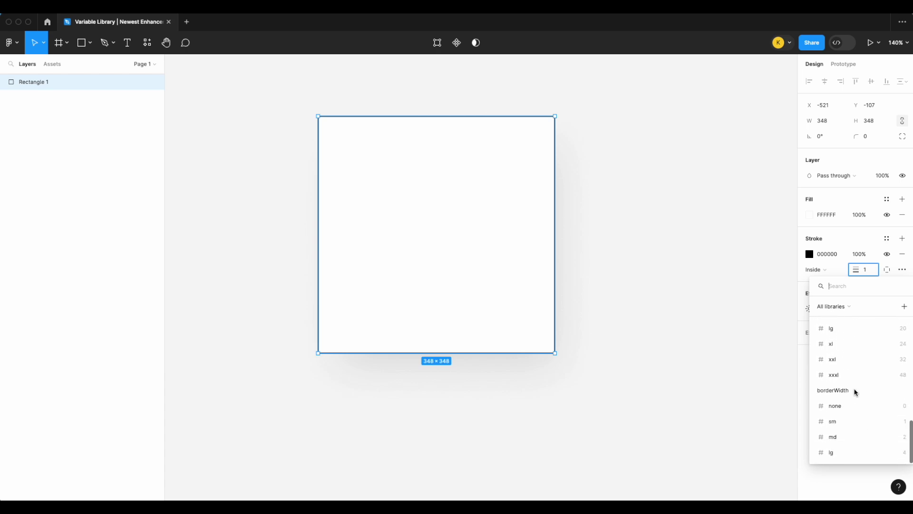
{"action": "left_click", "coordinate": [846, 449]}
{"action": "left_click", "coordinate": [677, 253]}
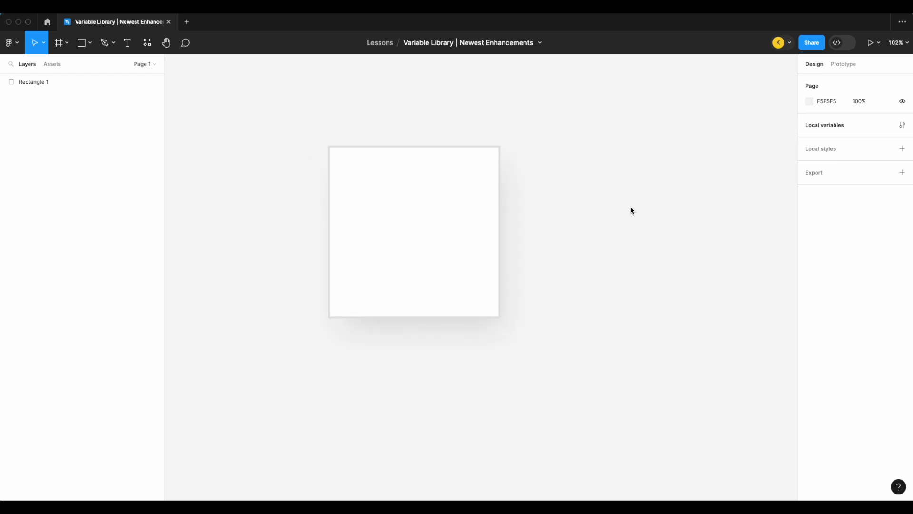
- Draw a rectangle of about 191 by 191 inside the white square and move it slightly toward the white square's center
{"action": "left_click", "coordinate": [87, 45]}
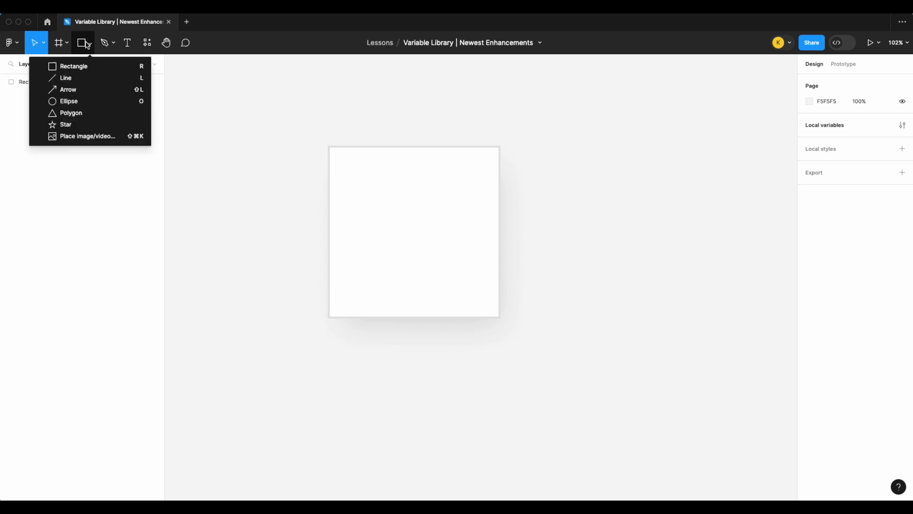
{"action": "left_click", "coordinate": [115, 67]}
{"action": "left_click_drag", "start_coordinate": [371, 184], "coordinate": [466, 279]}
{"action": "left_click_drag", "start_coordinate": [433, 245], "coordinate": [427, 242]}
- Set the new inner square's fill color to 000000 and close the color picker
{"action": "left_click", "coordinate": [810, 215]}
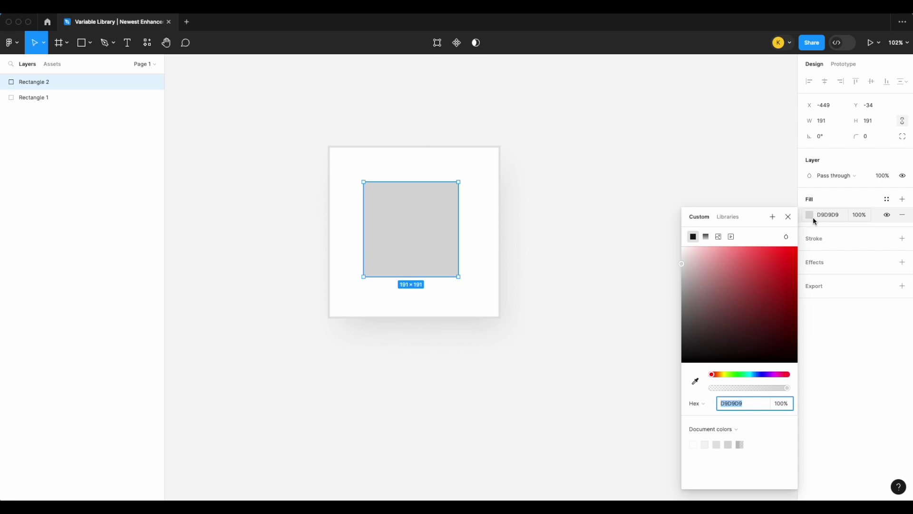
{"action": "type", "text": "000000"}
{"action": "key", "text": "Return"}
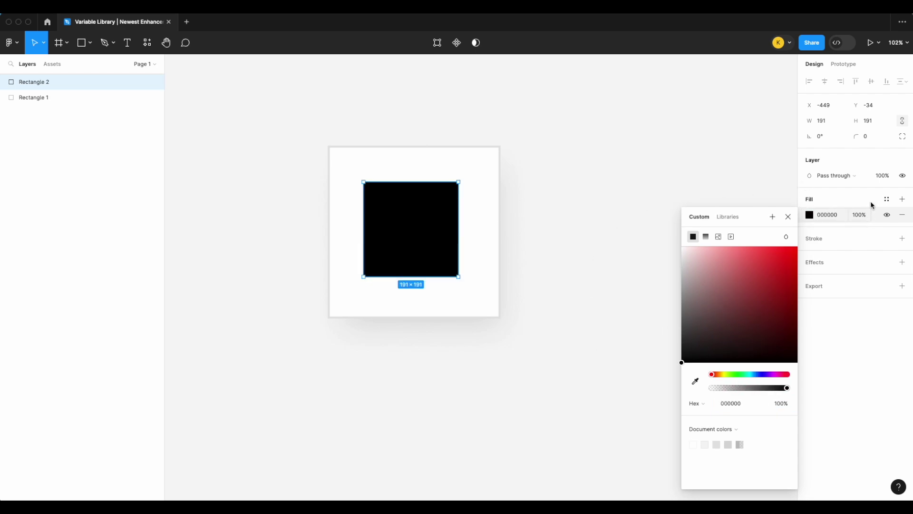
{"action": "left_click", "coordinate": [788, 216]}
- Try layer opacities of 75%, 25% and 0% on the black square, and set it back to 100%
{"action": "left_click", "coordinate": [886, 177]}
{"action": "type", "text": "50"}
{"action": "key", "text": "Return"}
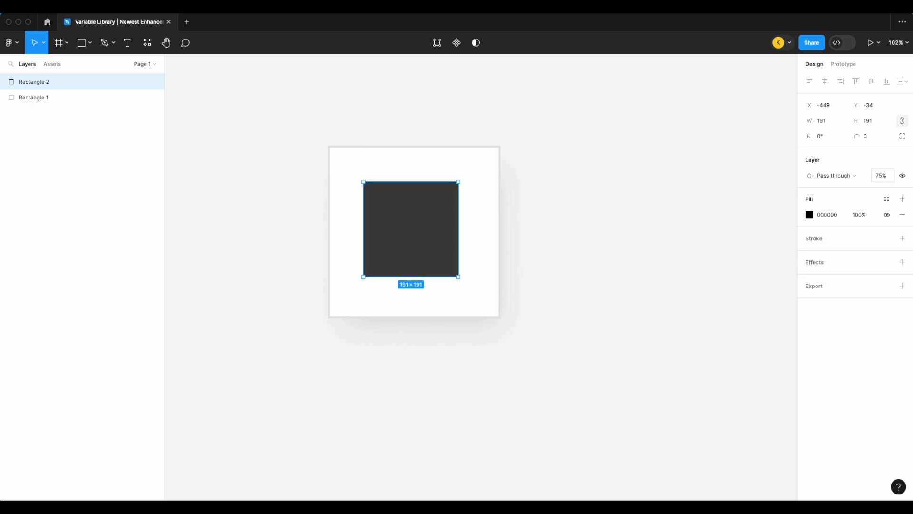
{"action": "type", "text": "25"}
{"action": "key", "text": "Return"}
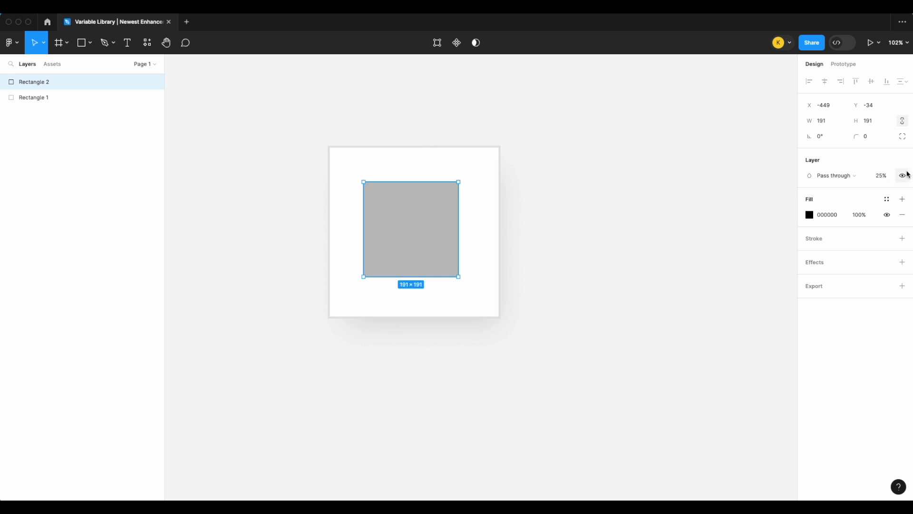
{"action": "left_click", "coordinate": [880, 177]}
{"action": "type", "text": "0"}
{"action": "key", "text": "Return"}
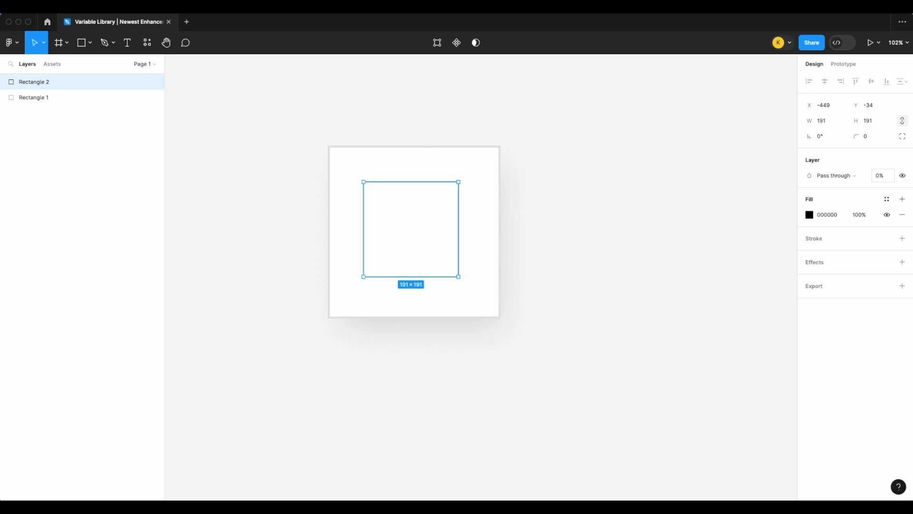
{"action": "left_click", "coordinate": [879, 173]}
{"action": "type", "text": "100"}
{"action": "key", "text": "Return"}
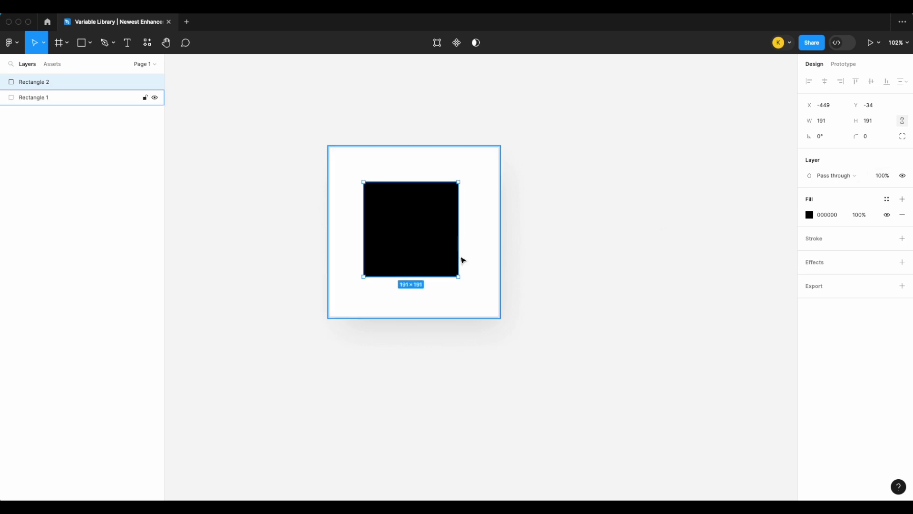
- Center the black square within the white square, try an 80% layer opacity on it, settle on 70% and deselect it
{"action": "left_click_drag", "start_coordinate": [404, 235], "coordinate": [407, 237]}
{"action": "left_click", "coordinate": [887, 179]}
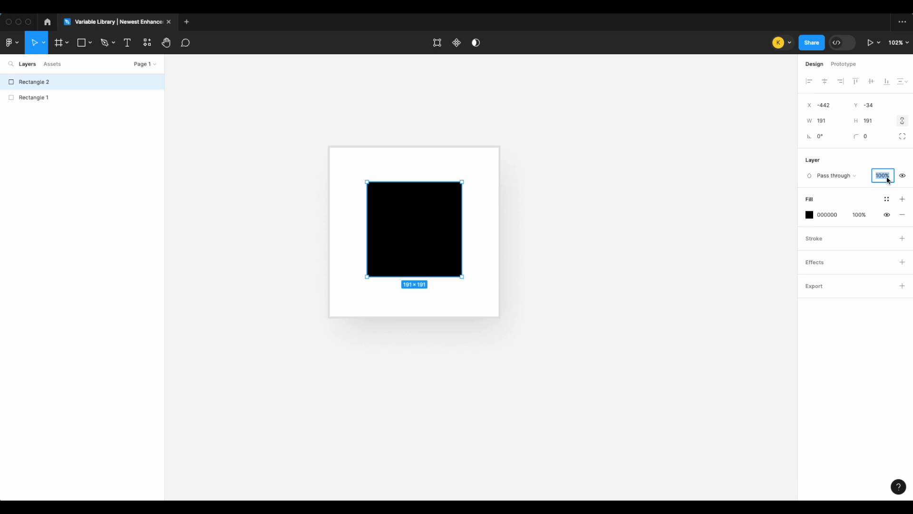
{"action": "type", "text": "7880"}
{"action": "key", "text": "Return"}
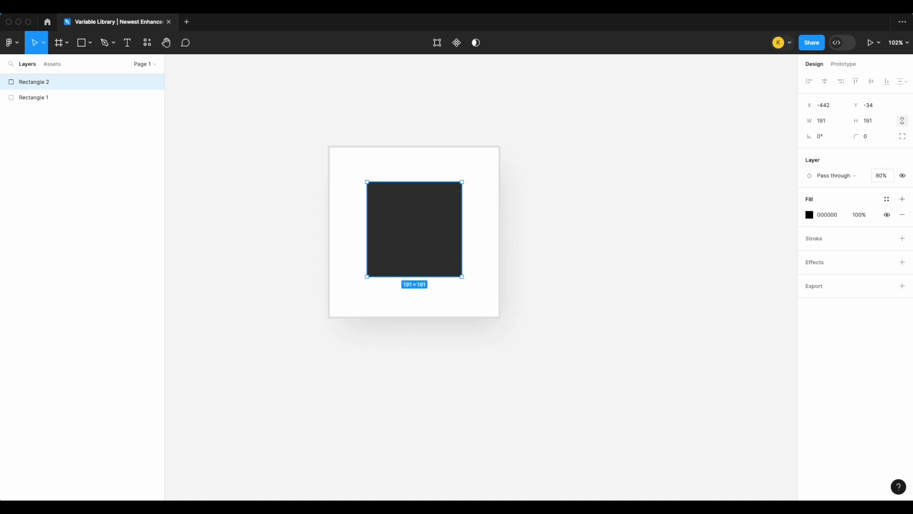
{"action": "left_click", "coordinate": [884, 178]}
{"action": "type", "text": "70"}
{"action": "key", "text": "Return"}
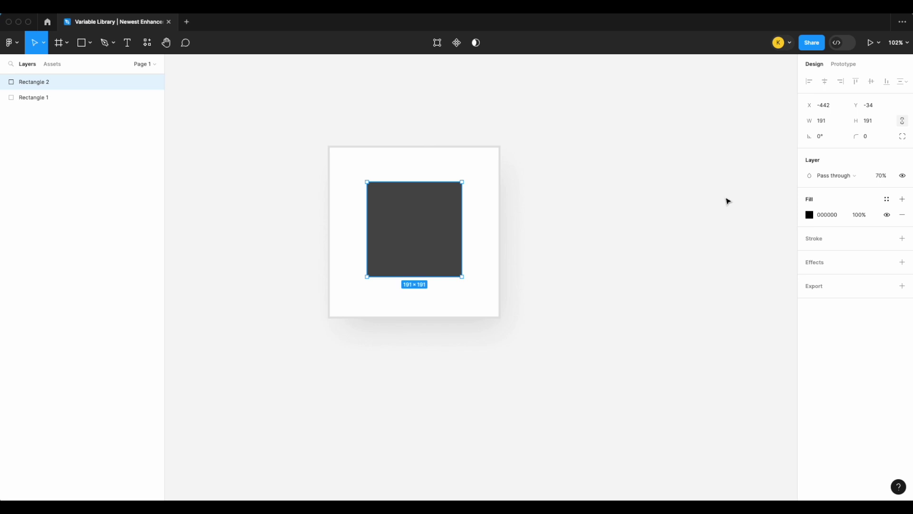
{"action": "left_click", "coordinate": [685, 212]}
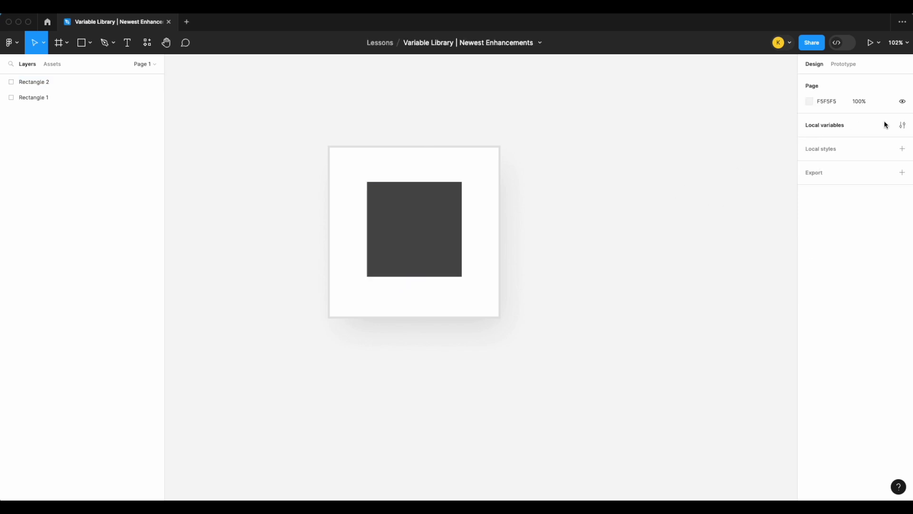
- Add a number variable named none in a new opacity group to the local variables and show that group
{"action": "left_click", "coordinate": [901, 124]}
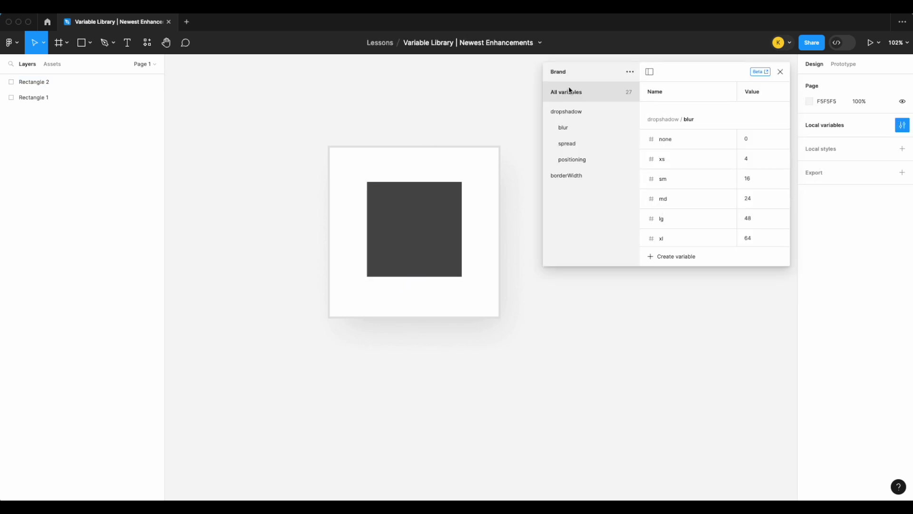
{"action": "left_click", "coordinate": [673, 260]}
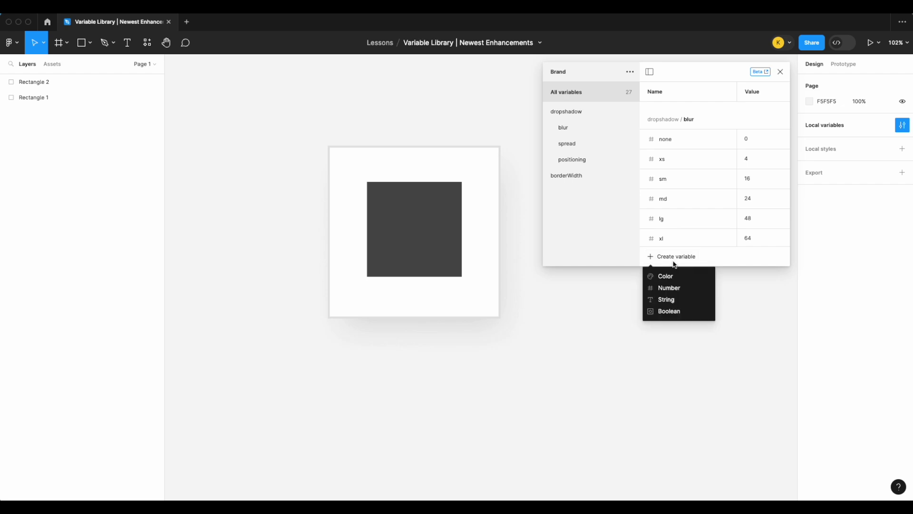
{"action": "left_click", "coordinate": [673, 289]}
{"action": "type", "text": "op"}
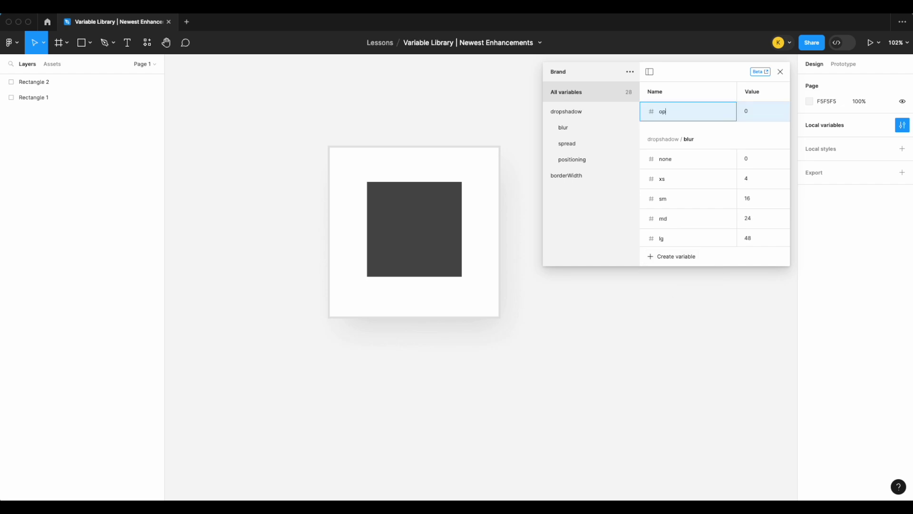
{"action": "type", "text": "acity/none"}
{"action": "key", "text": "Return"}
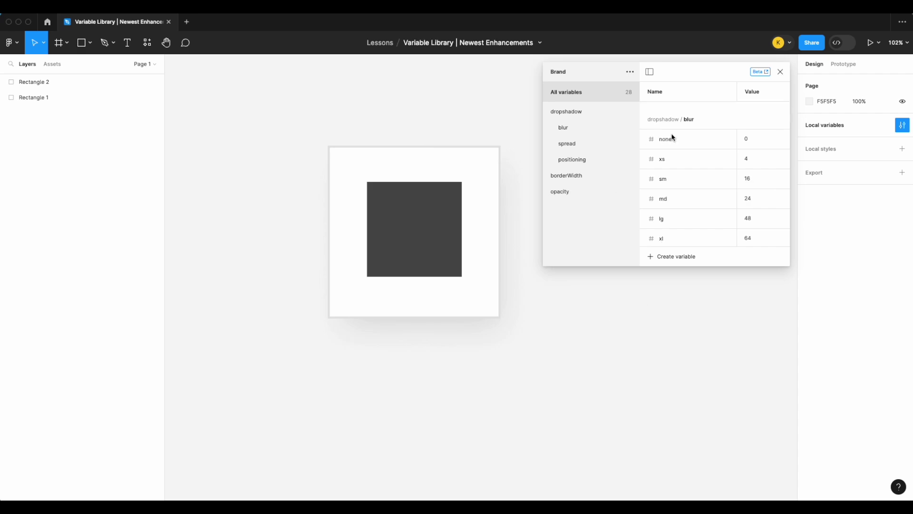
{"action": "left_click", "coordinate": [561, 191]}
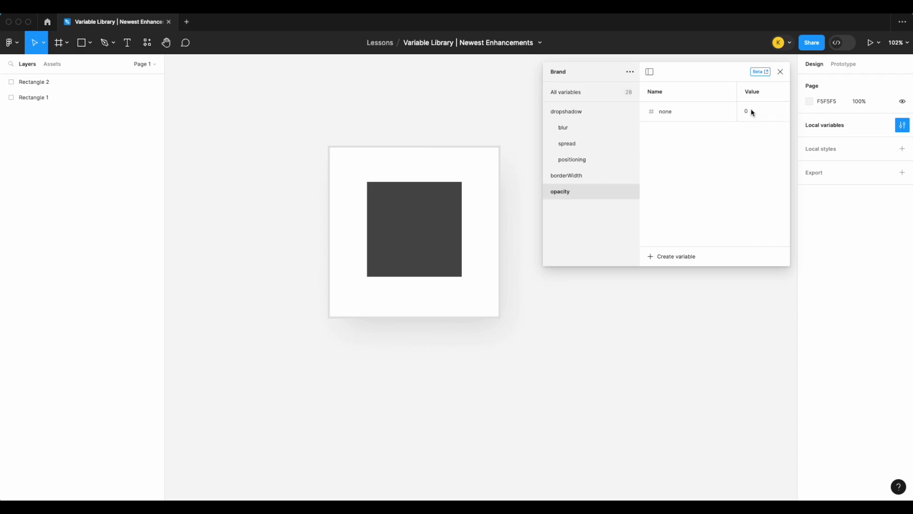
- Add a number variable named sm with the value 25 to the opacity group
{"action": "left_click", "coordinate": [671, 258]}
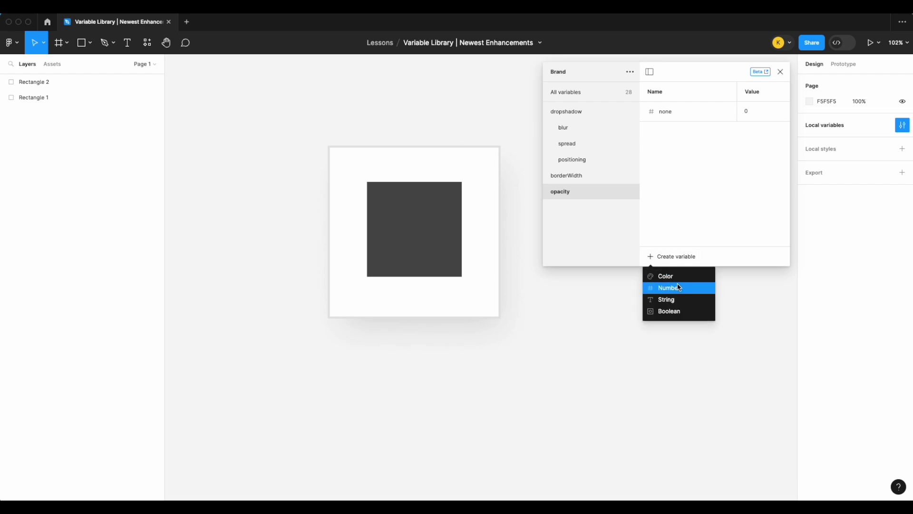
{"action": "left_click", "coordinate": [678, 287]}
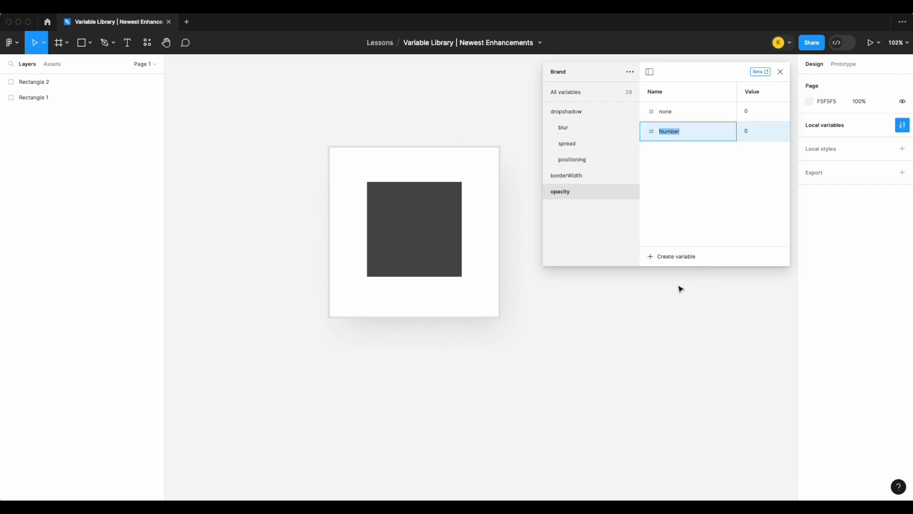
{"action": "type", "text": "sm"}
{"action": "key", "text": "Return"}
{"action": "left_click", "coordinate": [751, 131]}
{"action": "type", "text": "25"}
{"action": "key", "text": "Return"}
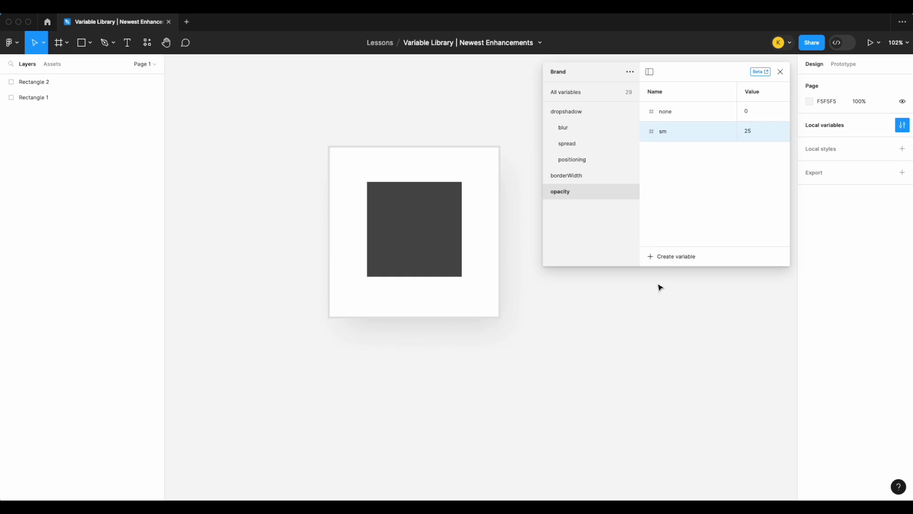
- Add a number variable named md with the value 50 to the opacity group
{"action": "left_click", "coordinate": [674, 256]}
{"action": "left_click", "coordinate": [674, 286]}
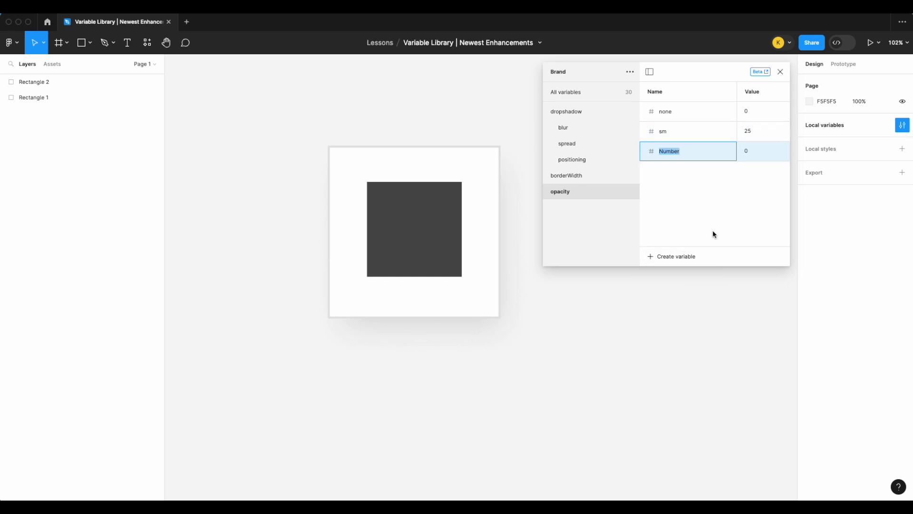
{"action": "type", "text": "md"}
{"action": "left_click", "coordinate": [761, 153]}
{"action": "type", "text": "50"}
{"action": "key", "text": "Return"}
- Add a number variable named lg with the value 75 to the opacity group
{"action": "left_click", "coordinate": [675, 260]}
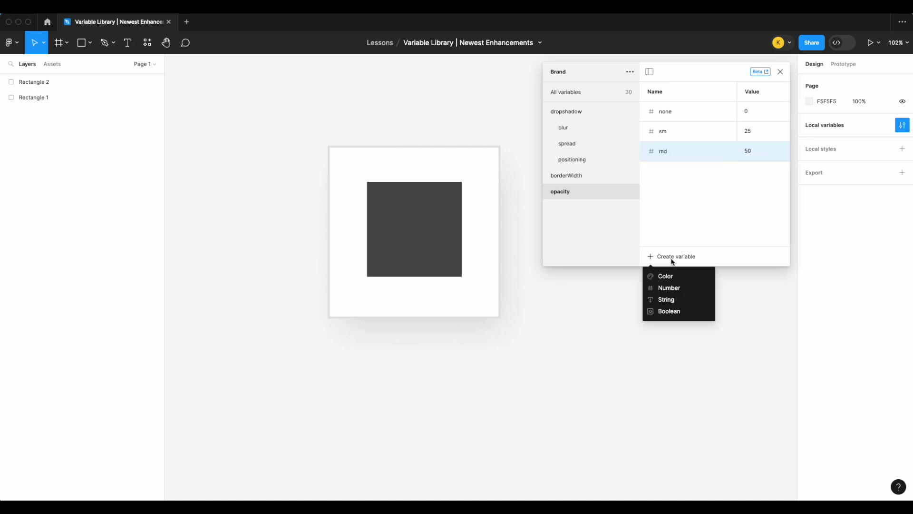
{"action": "left_click", "coordinate": [678, 289]}
{"action": "key", "text": "BackSpace"}
{"action": "type", "text": "lg"}
{"action": "left_click", "coordinate": [765, 169]}
{"action": "type", "text": "75"}
{"action": "key", "text": "Return"}
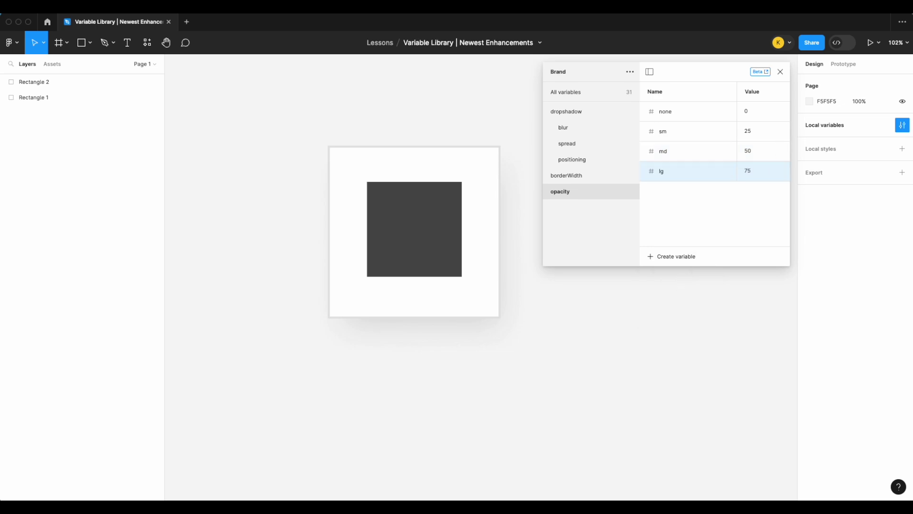
- Add a number variable named xl with the value 100 to the opacity group and close the variables
{"action": "left_click", "coordinate": [668, 258]}
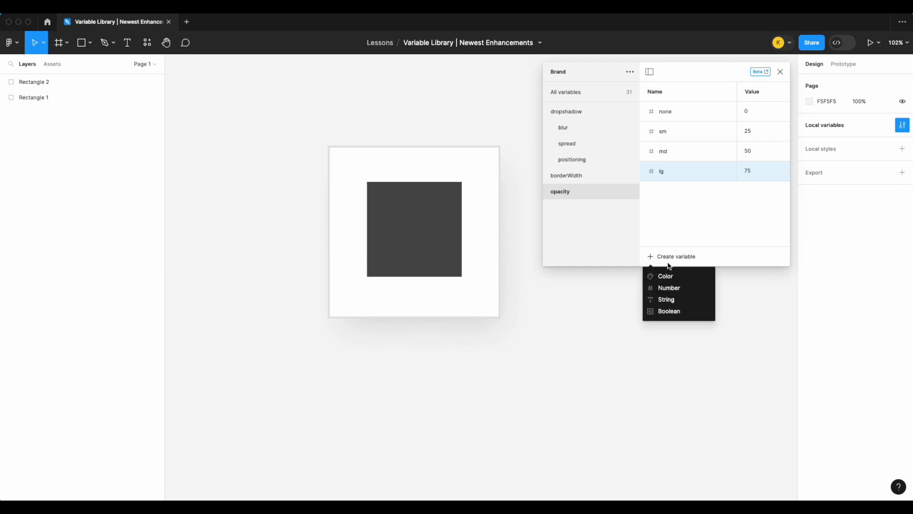
{"action": "left_click", "coordinate": [675, 287]}
{"action": "type", "text": "xl"}
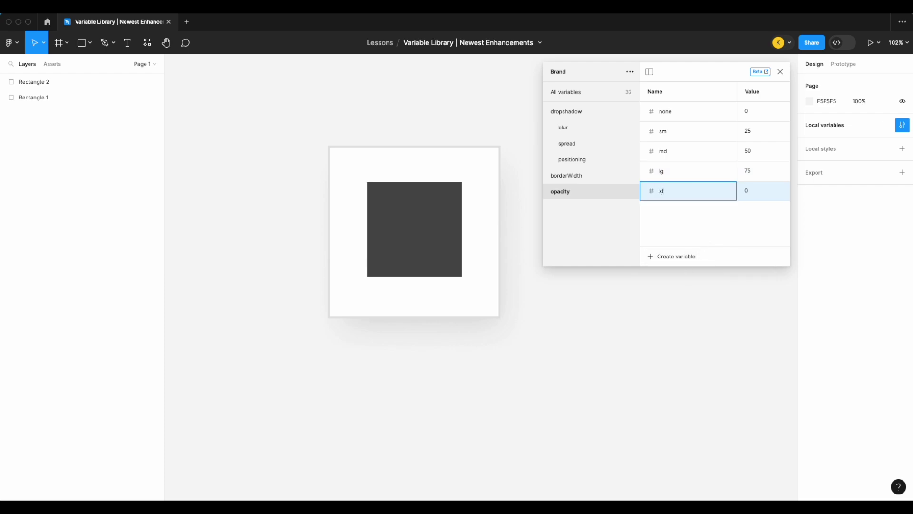
{"action": "left_click", "coordinate": [759, 190]}
{"action": "type", "text": "100"}
{"action": "key", "text": "Return"}
{"action": "left_click", "coordinate": [780, 71]}
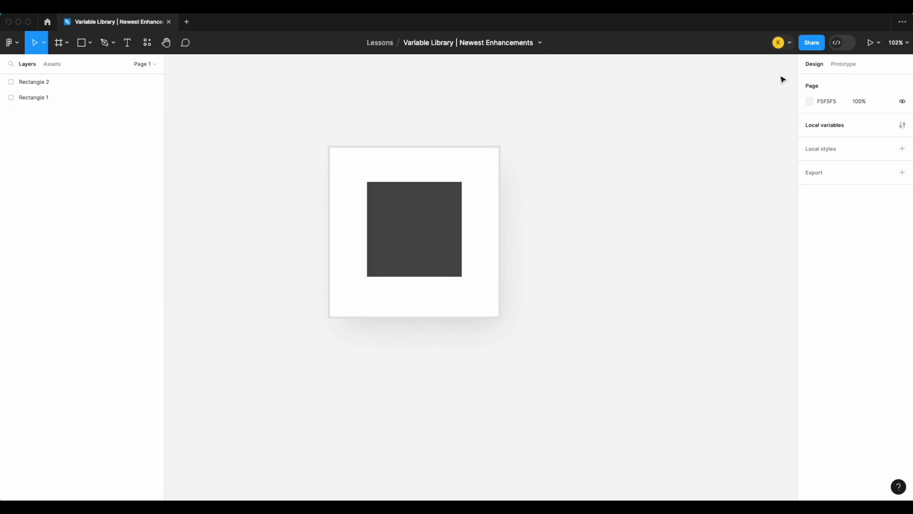
- Select the black square and try to apply a variable to its fill opacity
{"action": "left_click", "coordinate": [444, 218]}
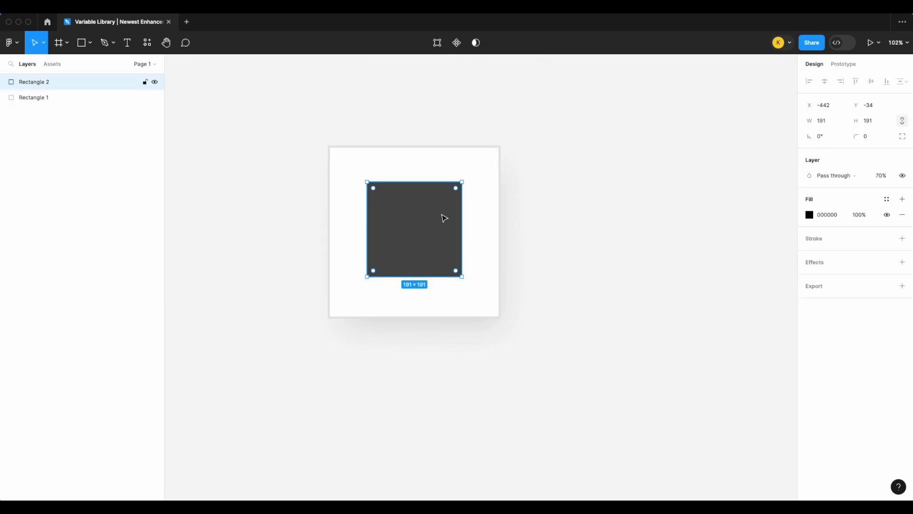
{"action": "left_click", "coordinate": [860, 215]}
{"action": "left_click", "coordinate": [861, 215]}
{"action": "left_click", "coordinate": [861, 215]}
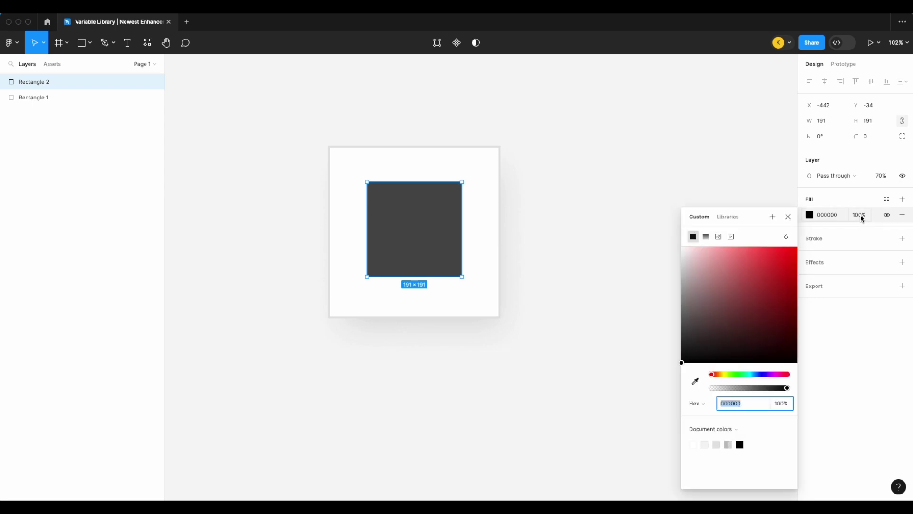
{"action": "right_click", "coordinate": [786, 406]}
{"action": "key", "text": "Escape"}
{"action": "left_click", "coordinate": [887, 215]}
{"action": "left_click", "coordinate": [888, 215]}
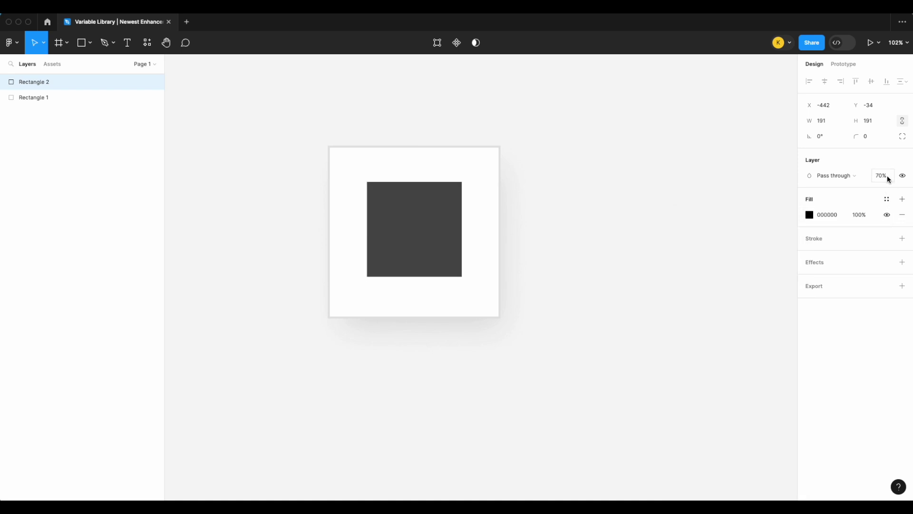
- Apply the opacity variable xl (100) to the black square's layer opacity and deselect the square
{"action": "right_click", "coordinate": [887, 177]}
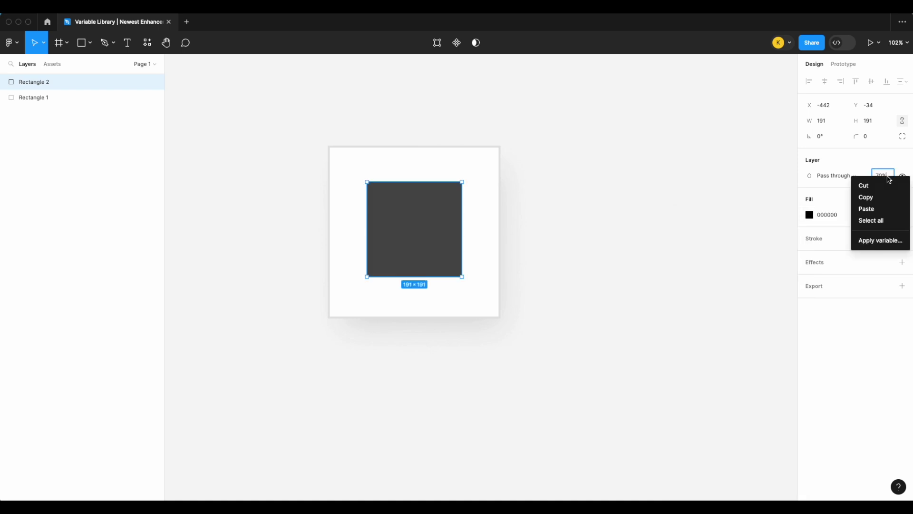
{"action": "left_click", "coordinate": [880, 239]}
{"action": "scroll", "coordinate": [857, 335], "scroll_direction": "down", "scroll_amount": 5}
{"action": "scroll", "coordinate": [858, 334], "scroll_direction": "down", "scroll_amount": 2}
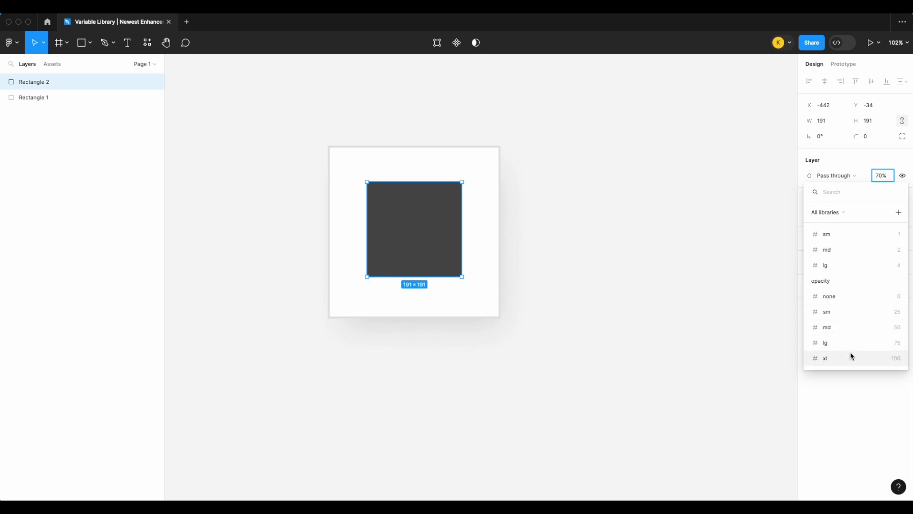
{"action": "left_click", "coordinate": [851, 356]}
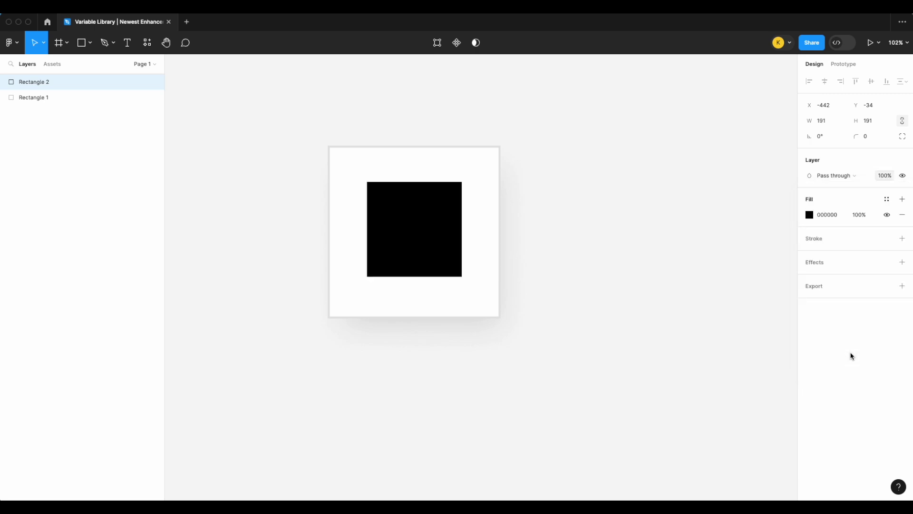
{"action": "left_click", "coordinate": [640, 224]}
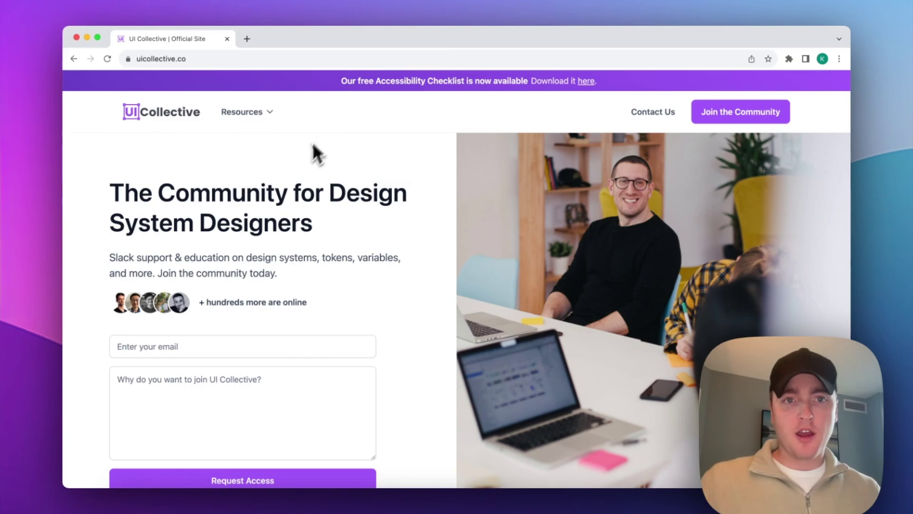
- Switch to the UI Collective website in the browser and view its Resources offerings
{"action": "mouse_move", "coordinate": [274, 129]}
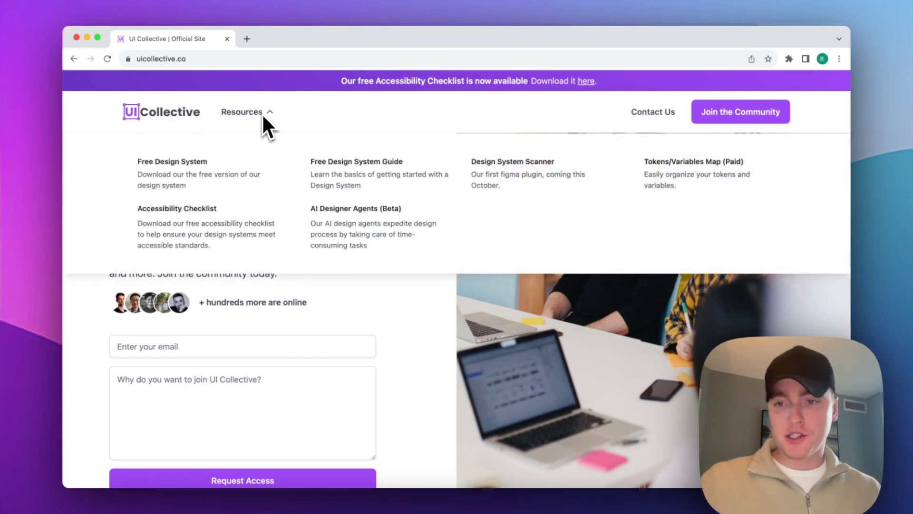